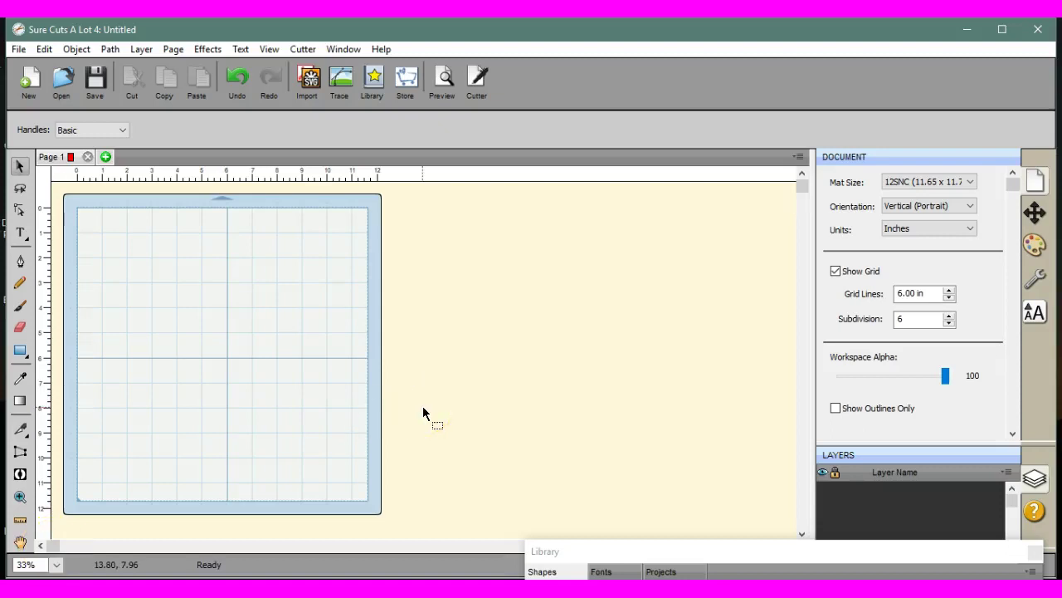
# Trace Cow1.jpg and place the 7.596 × 5.677 in traced outlines on the mat
pyautogui.click(341, 81)
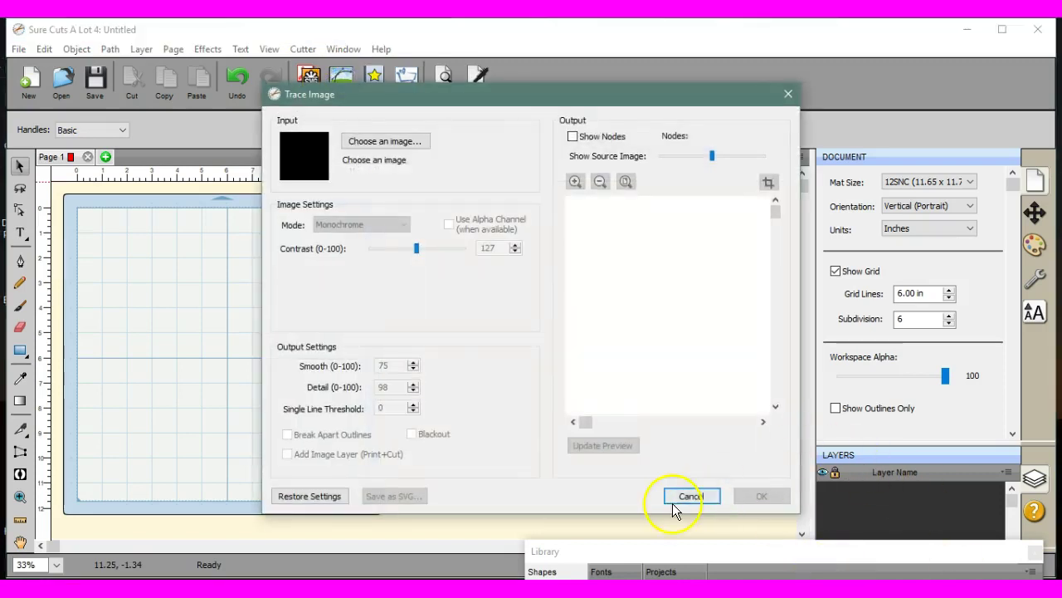
pyautogui.click(388, 141)
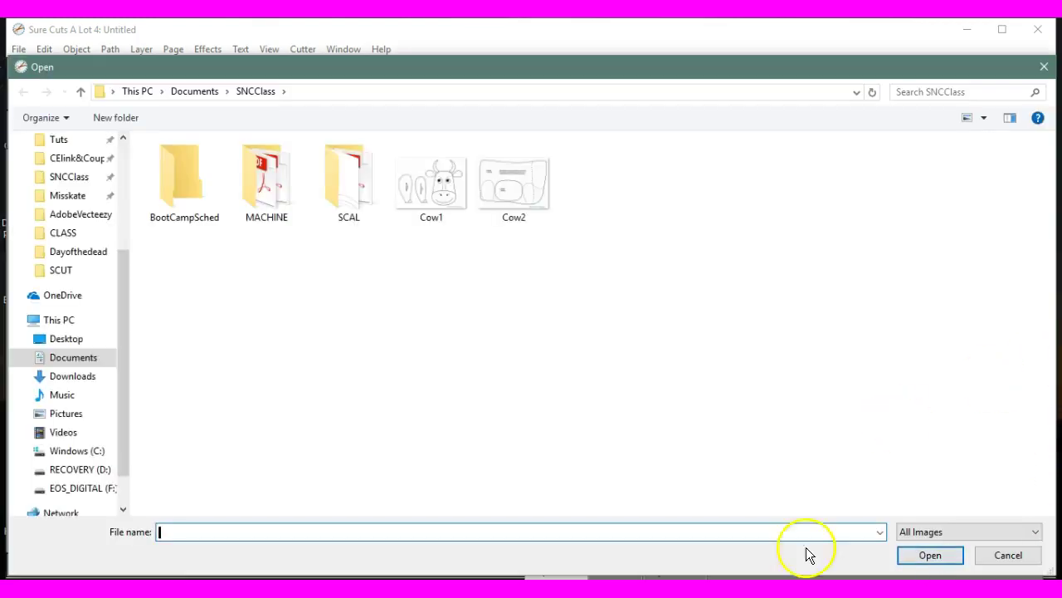
pyautogui.doubleClick(444, 187)
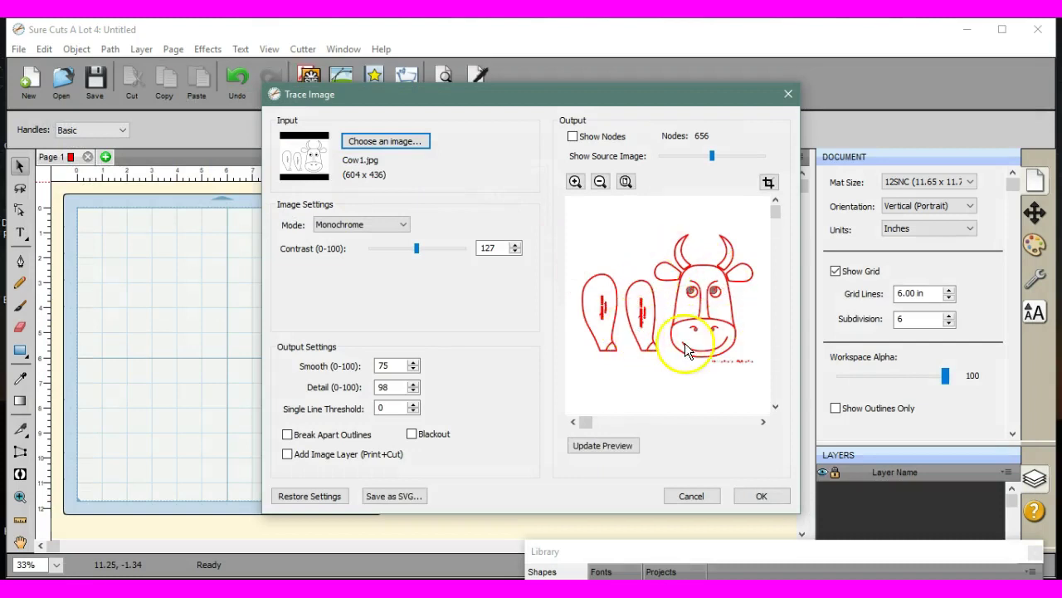
pyautogui.click(768, 494)
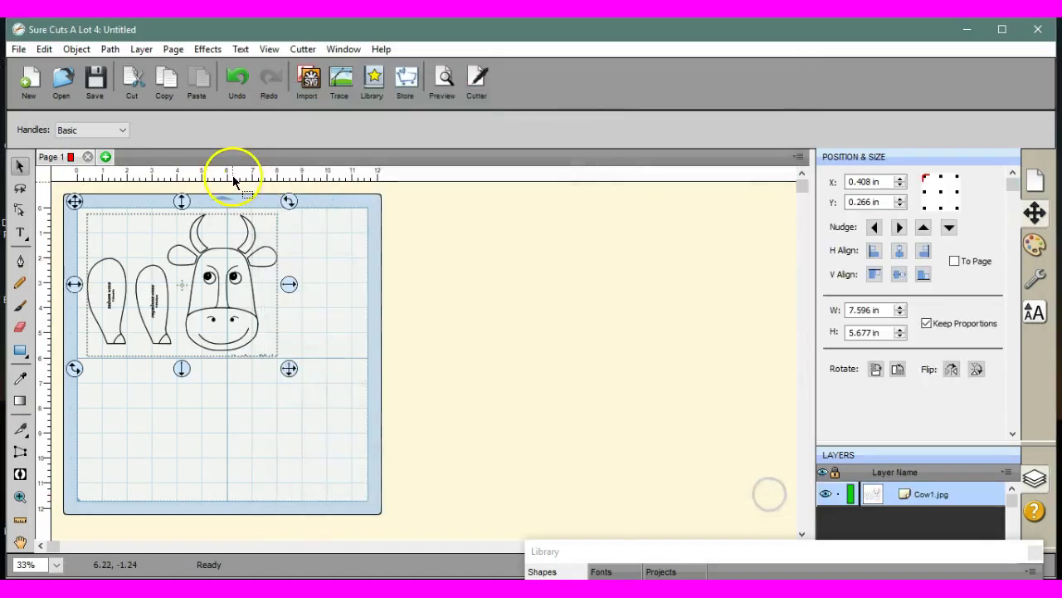
pyautogui.click(56, 566)
pyautogui.click(71, 520)
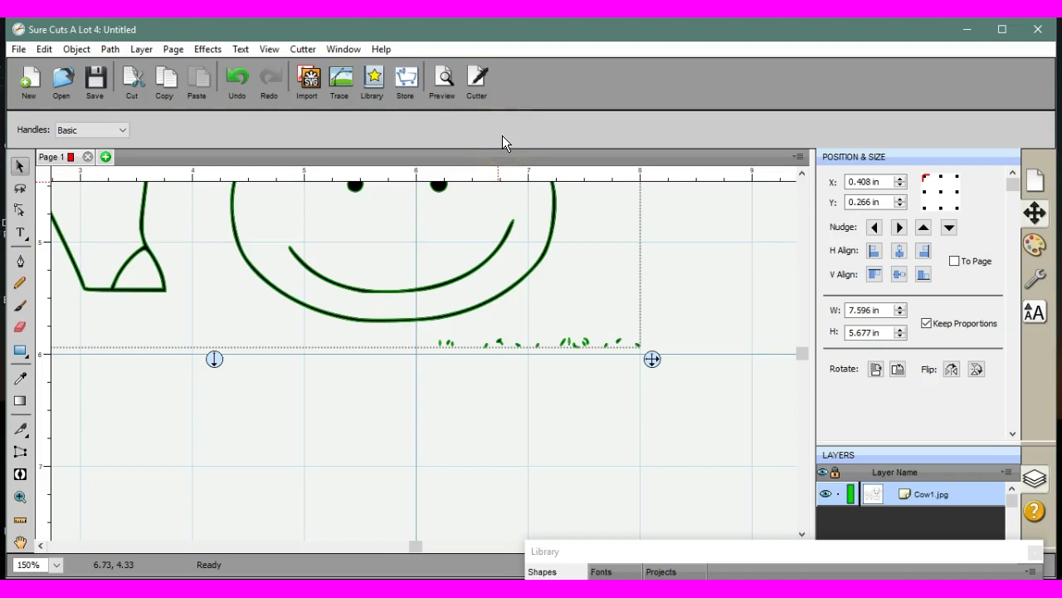
pyautogui.click(442, 79)
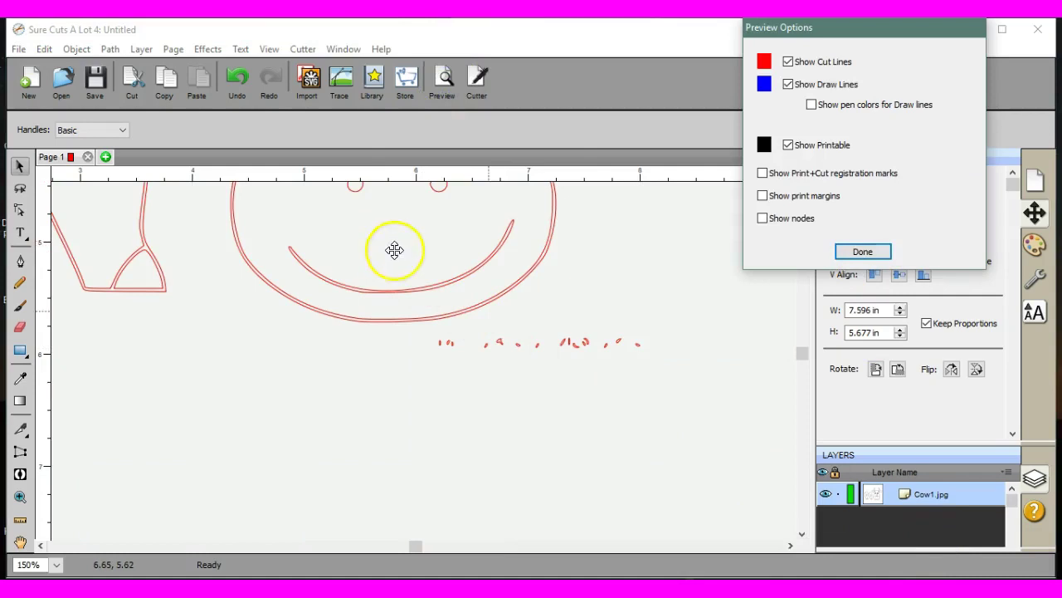
pyautogui.click(862, 251)
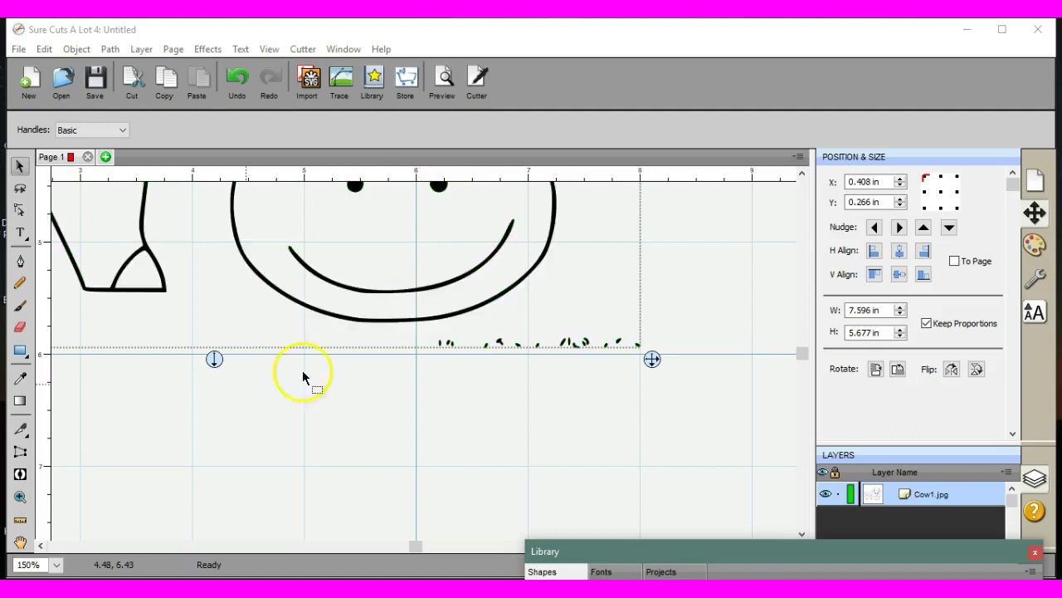
pyautogui.click(56, 565)
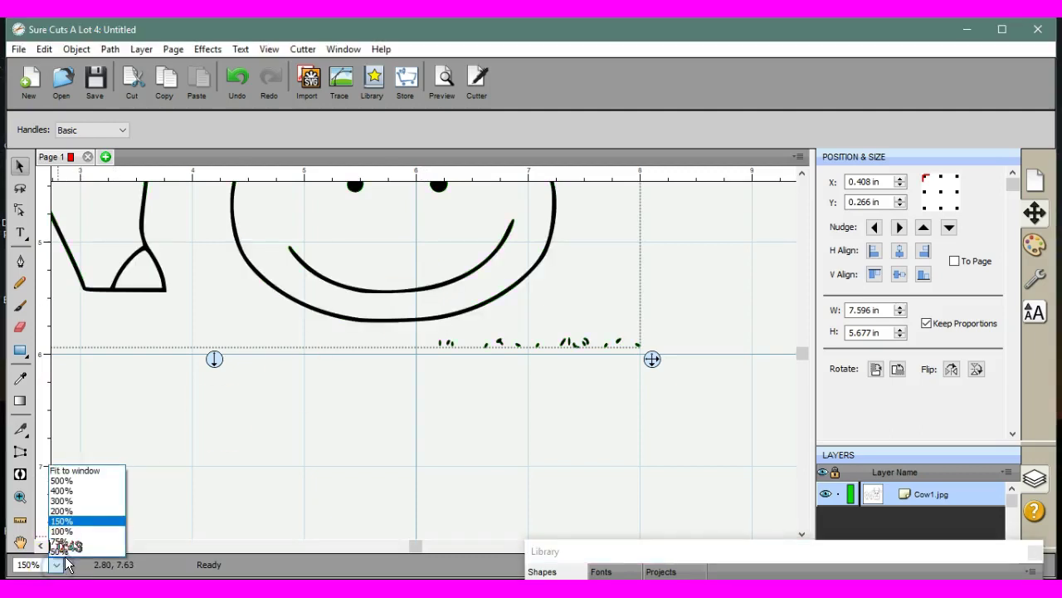
pyautogui.click(65, 552)
pyautogui.click(56, 565)
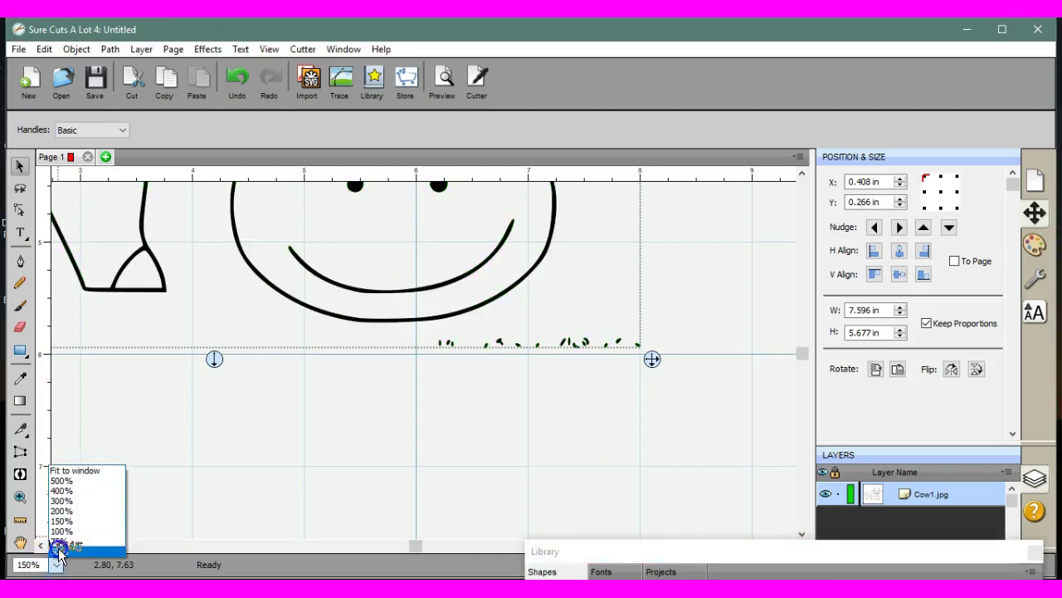
pyautogui.click(58, 549)
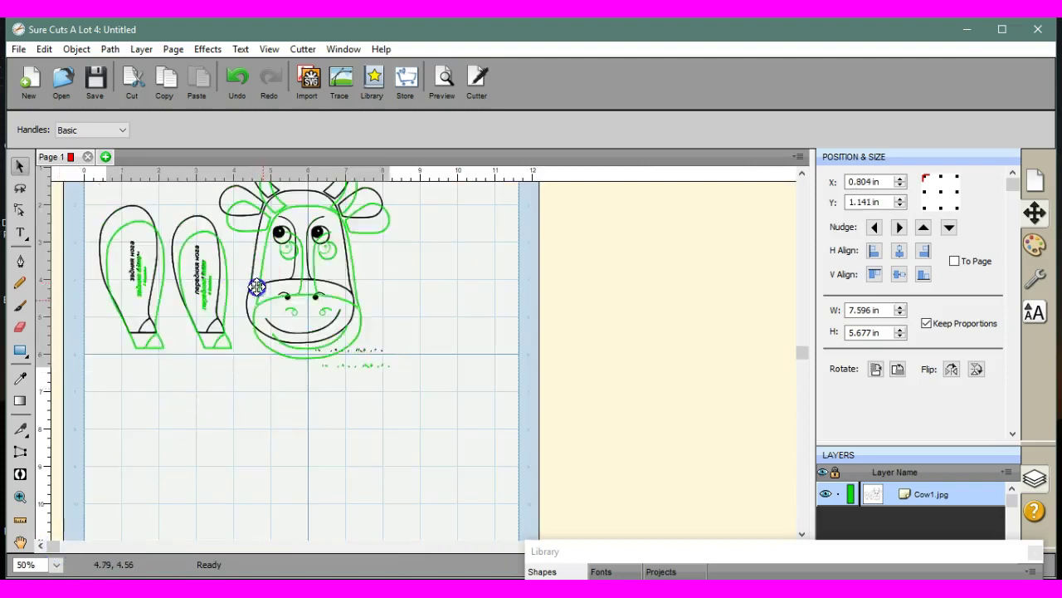
# Break the traced cow apart and move its outer face shape off the mat
pyautogui.moveTo(256, 286); pyautogui.dragTo(273, 325)
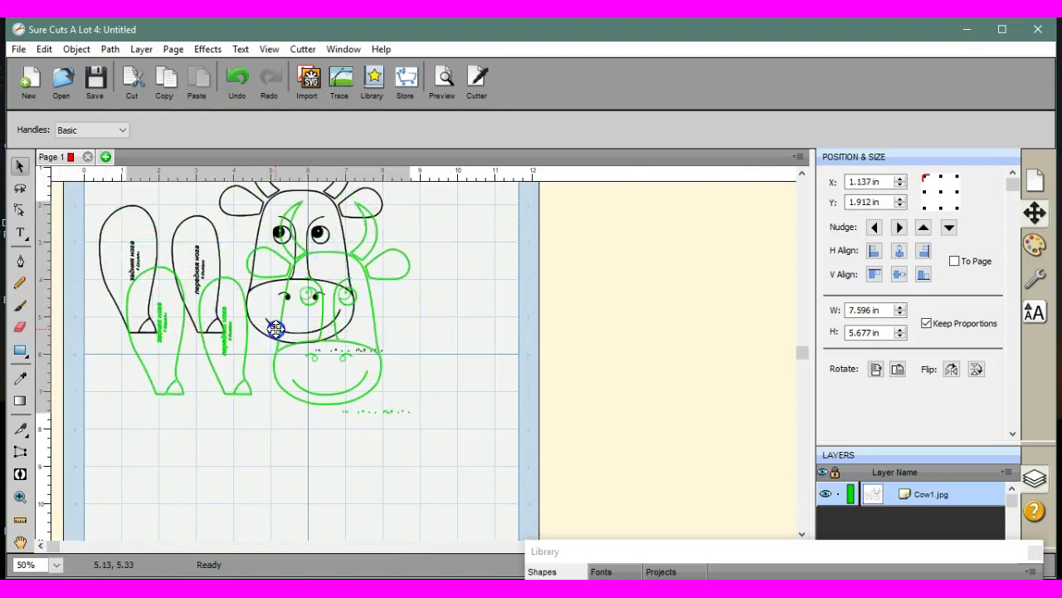
pyautogui.click(76, 49)
pyautogui.click(78, 175)
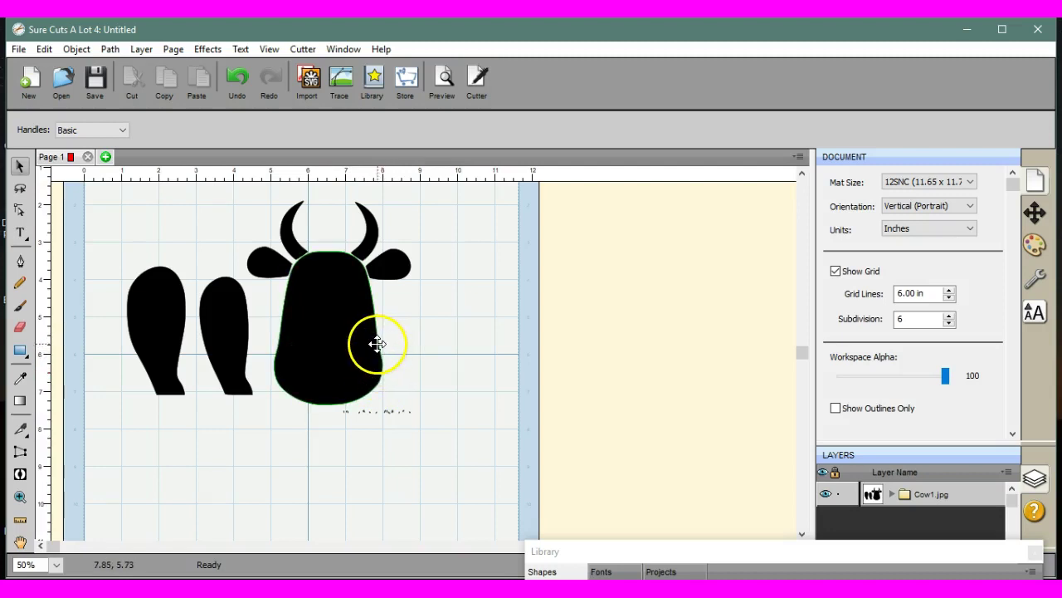
pyautogui.moveTo(378, 344); pyautogui.dragTo(586, 375)
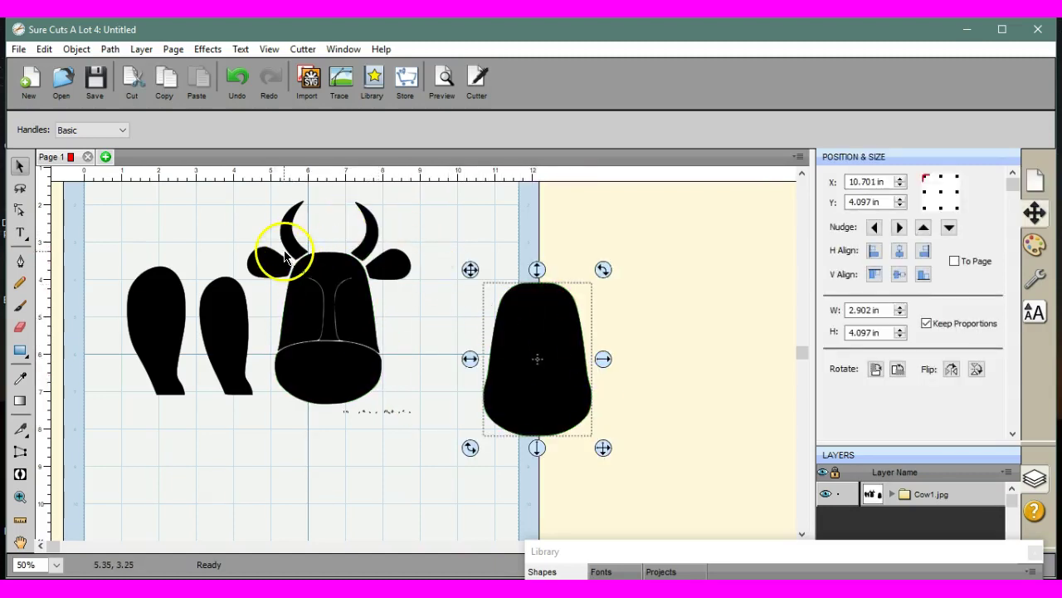
# Delete the dotted specks under the cow's head
pyautogui.moveTo(280, 247); pyautogui.dragTo(389, 401)
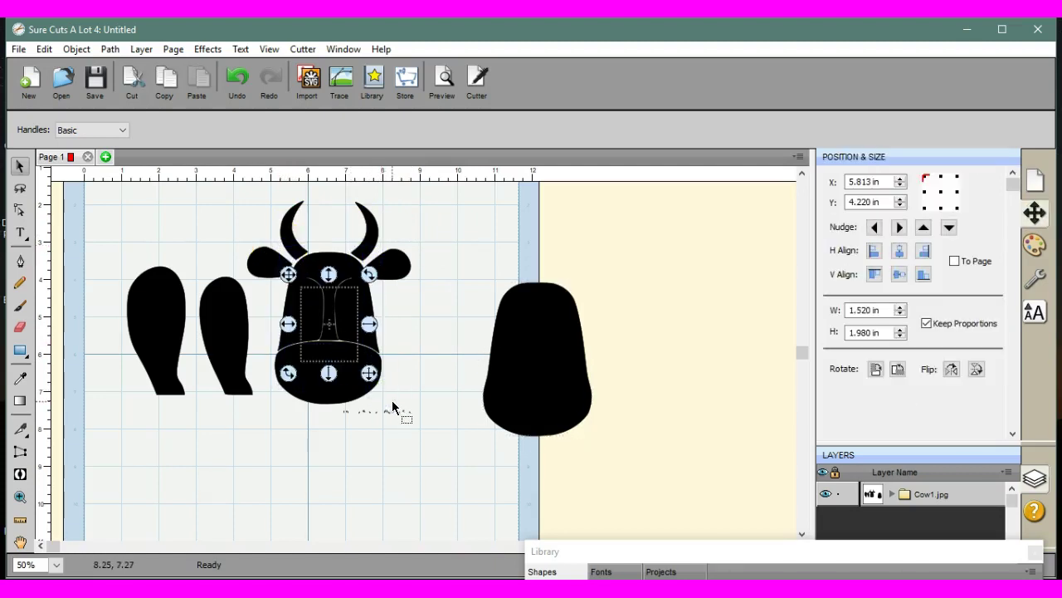
pyautogui.moveTo(436, 430); pyautogui.dragTo(335, 406)
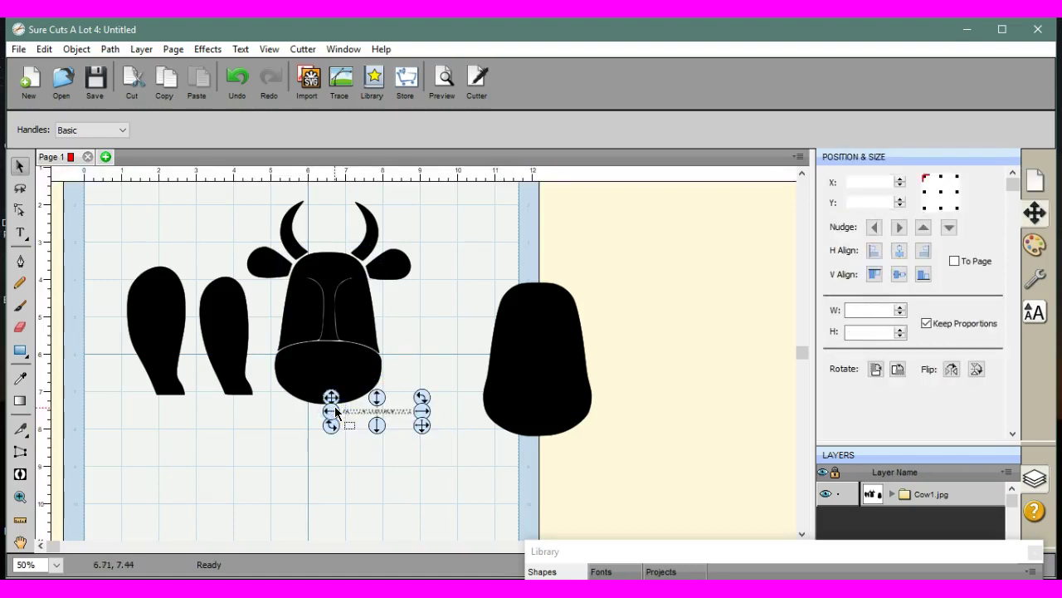
pyautogui.press('Delete')
# Merge the head pieces into one cut shape
pyautogui.moveTo(416, 418); pyautogui.dragTo(261, 249)
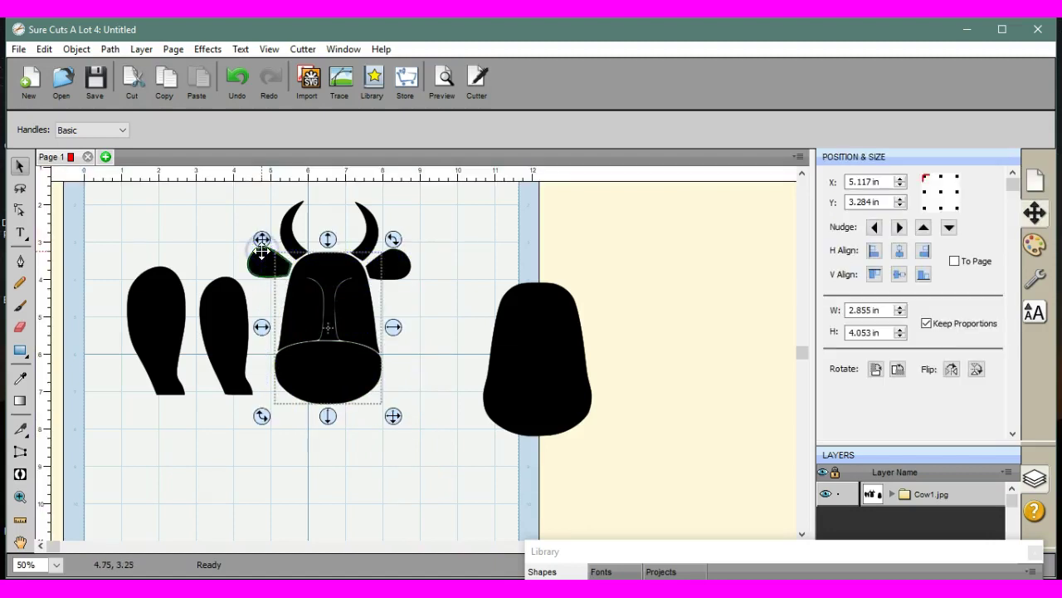
pyautogui.click(77, 49)
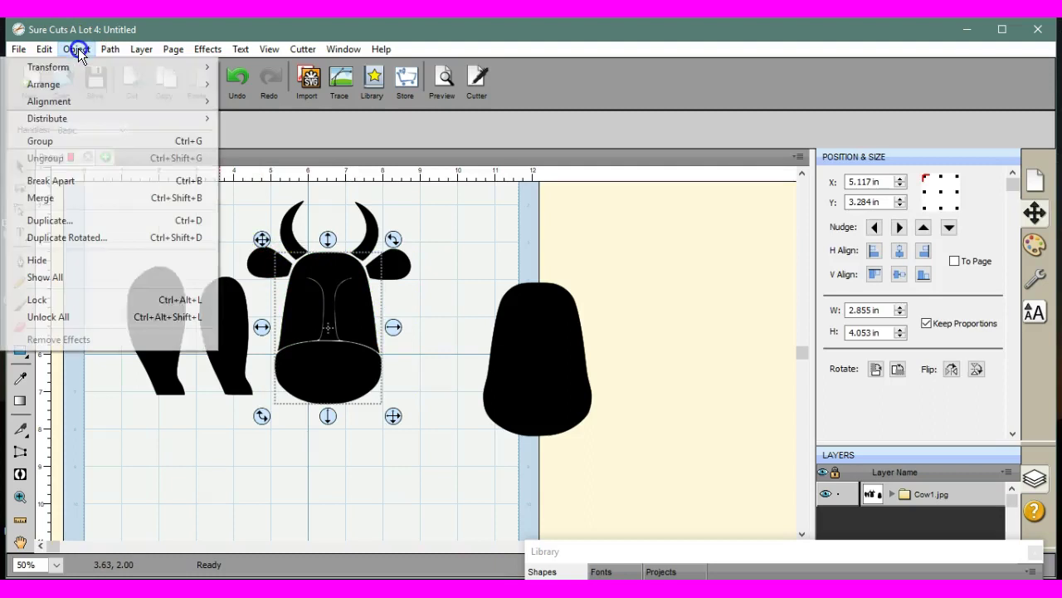
pyautogui.click(88, 202)
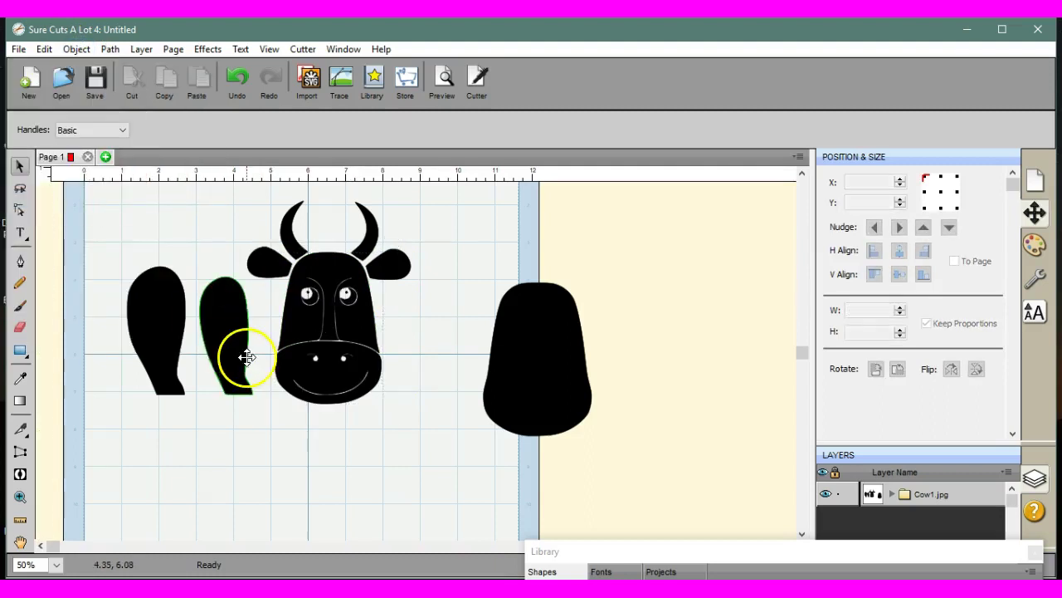
# Preview the cut lines at 150% zoom and inspect the doubled leg and head outlines
pyautogui.click(442, 79)
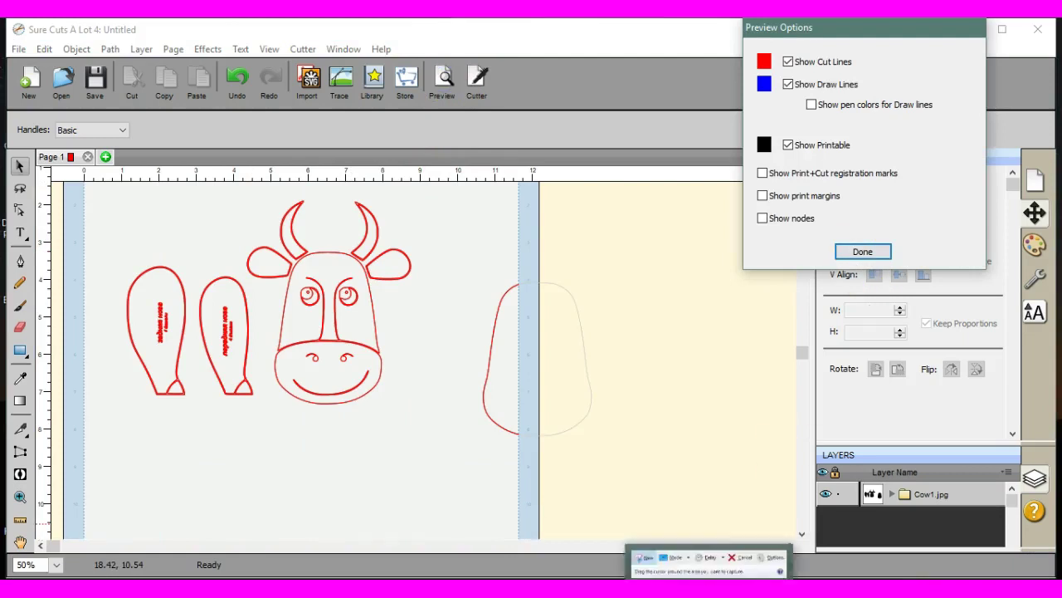
pyautogui.click(55, 564)
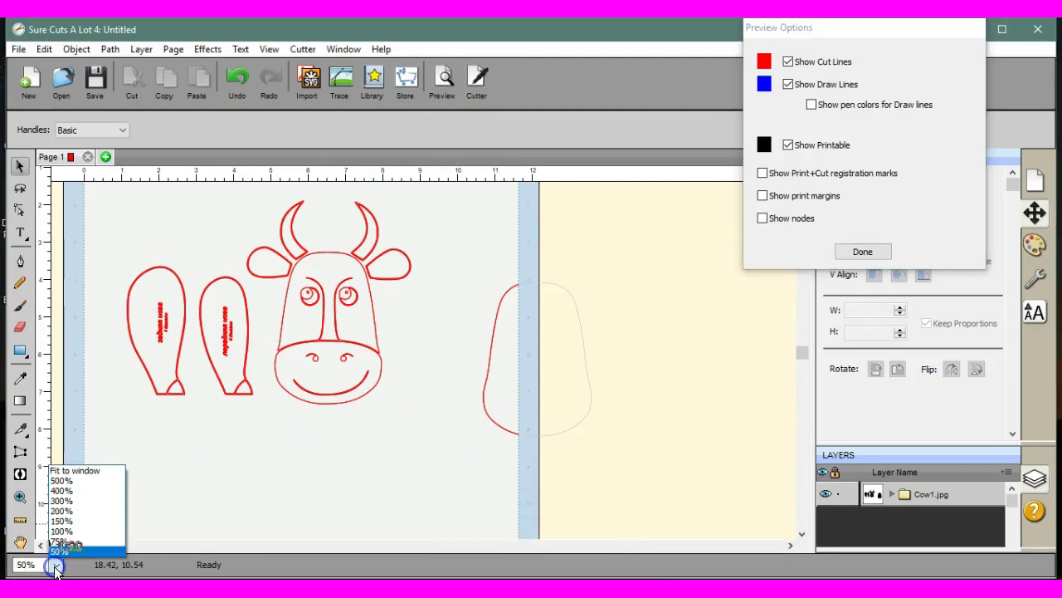
pyautogui.click(79, 522)
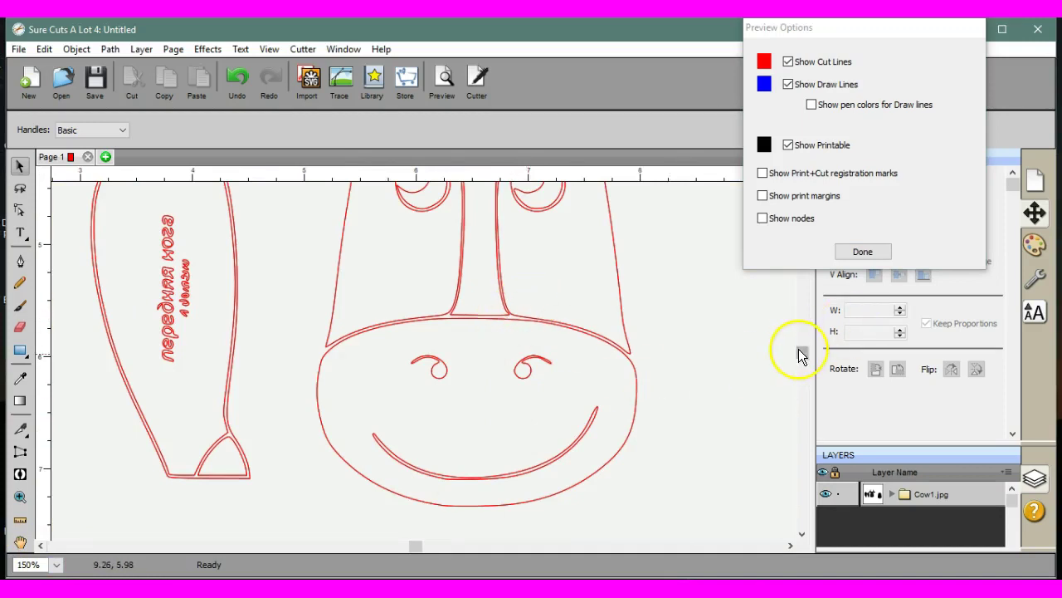
pyautogui.moveTo(803, 356); pyautogui.dragTo(802, 267)
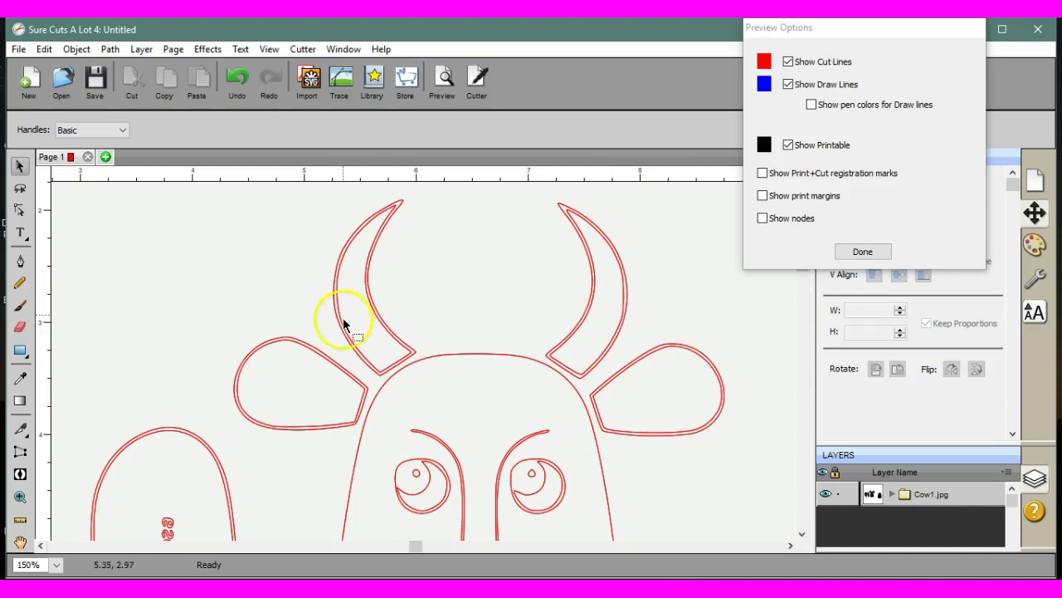
pyautogui.moveTo(415, 548); pyautogui.dragTo(219, 543)
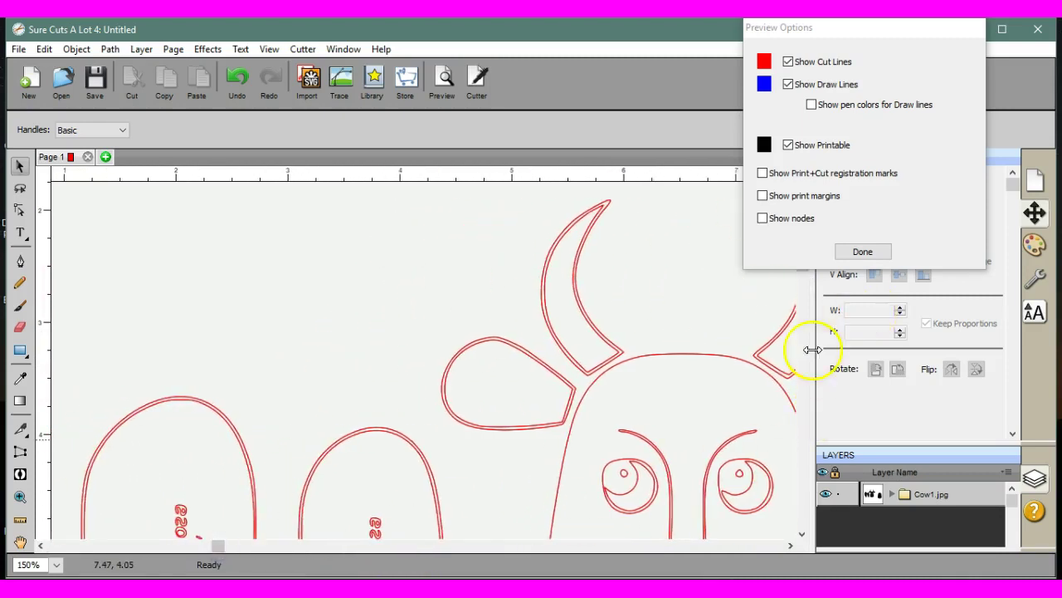
pyautogui.moveTo(813, 417); pyautogui.dragTo(811, 421)
pyautogui.scroll(-10, 807, 427)
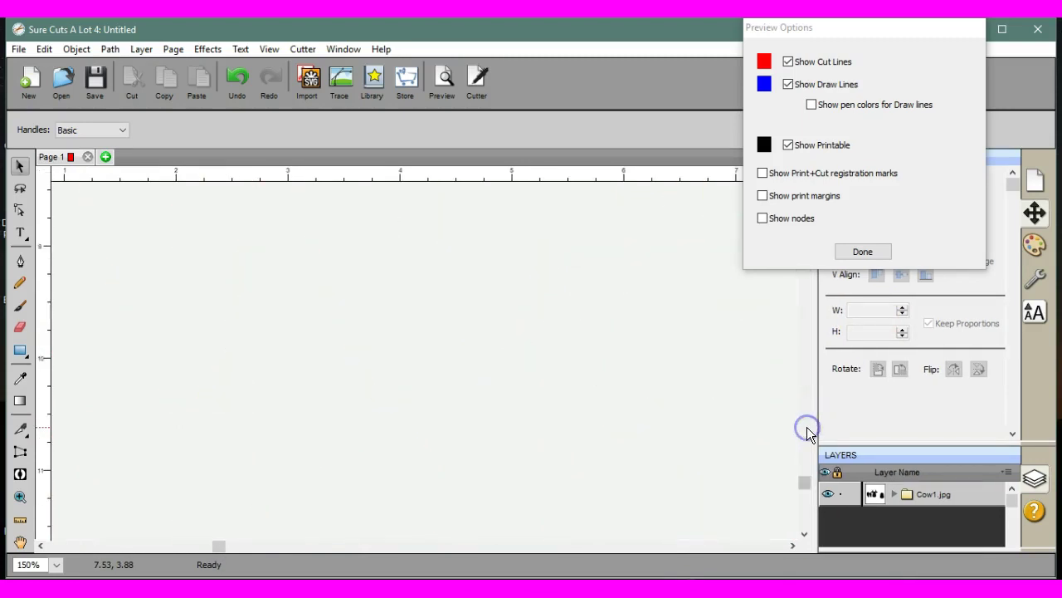
pyautogui.moveTo(804, 482); pyautogui.dragTo(805, 349)
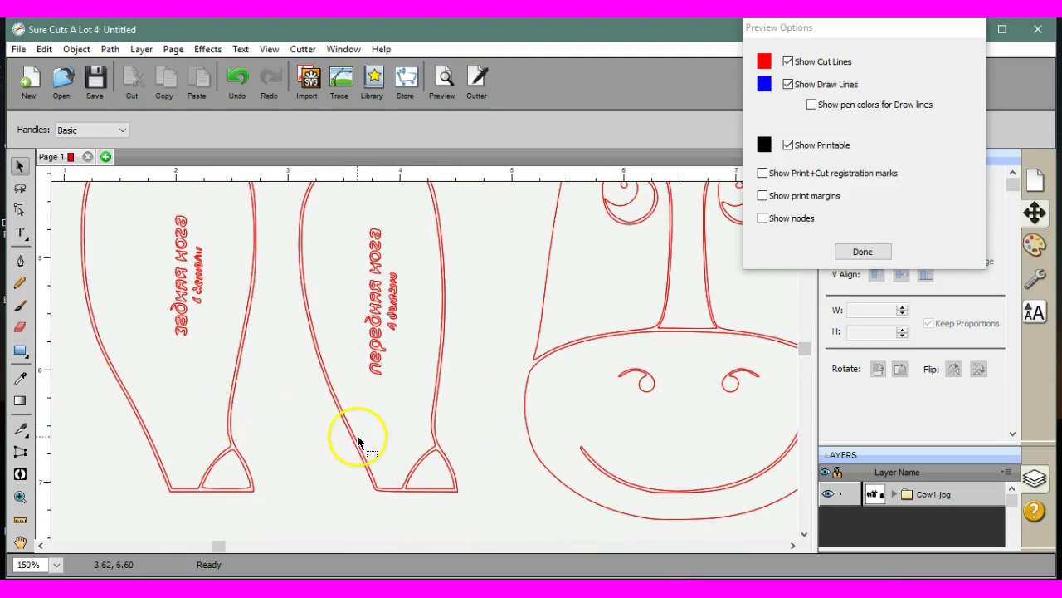
# Close the preview and delete the outer duplicate of the middle leg
pyautogui.click(866, 252)
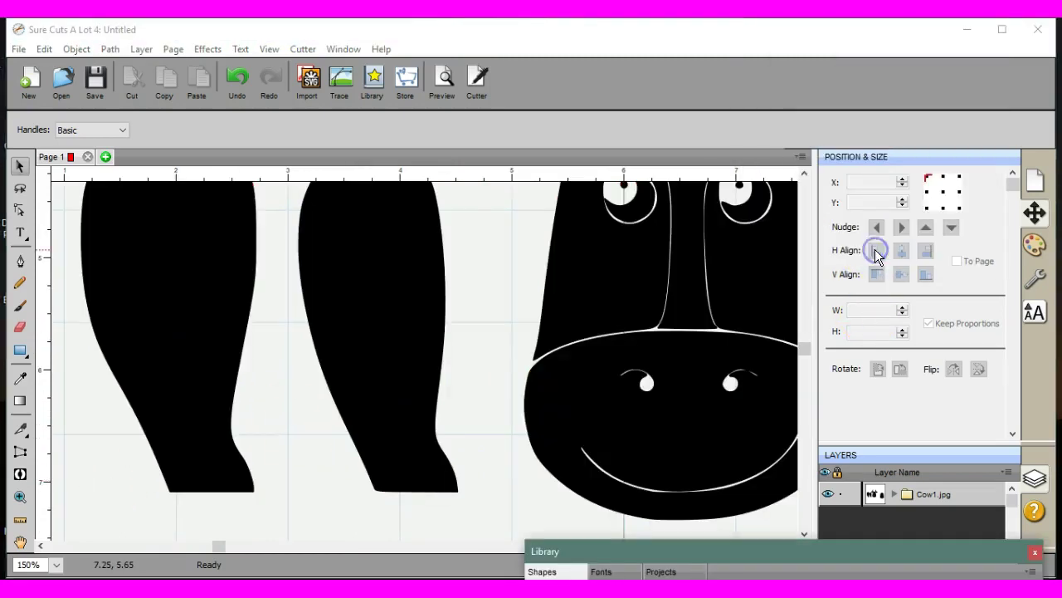
pyautogui.moveTo(446, 303); pyautogui.dragTo(469, 309)
pyautogui.rightClick(468, 309)
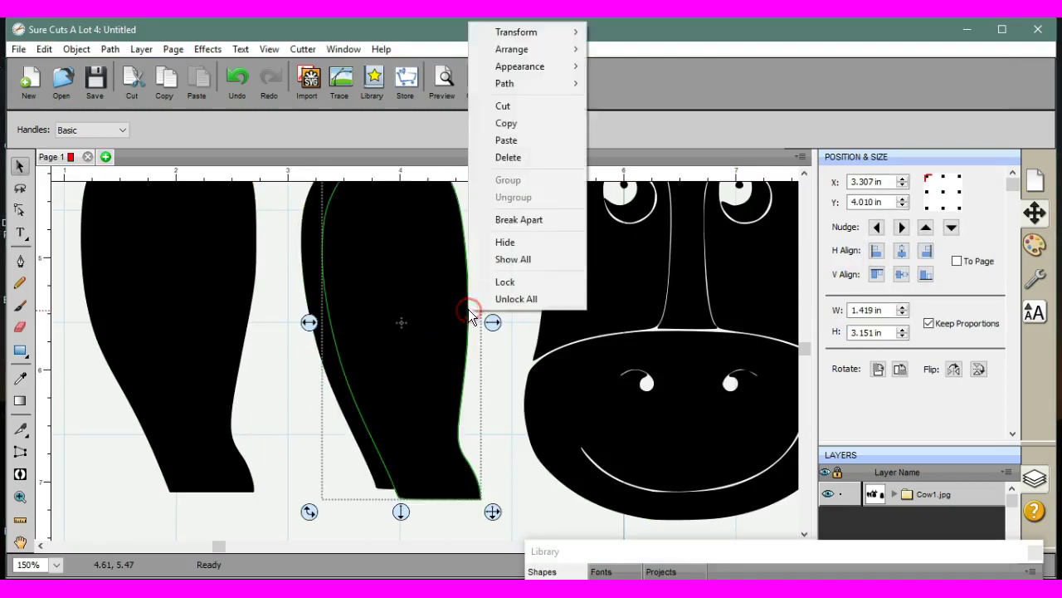
pyautogui.click(508, 159)
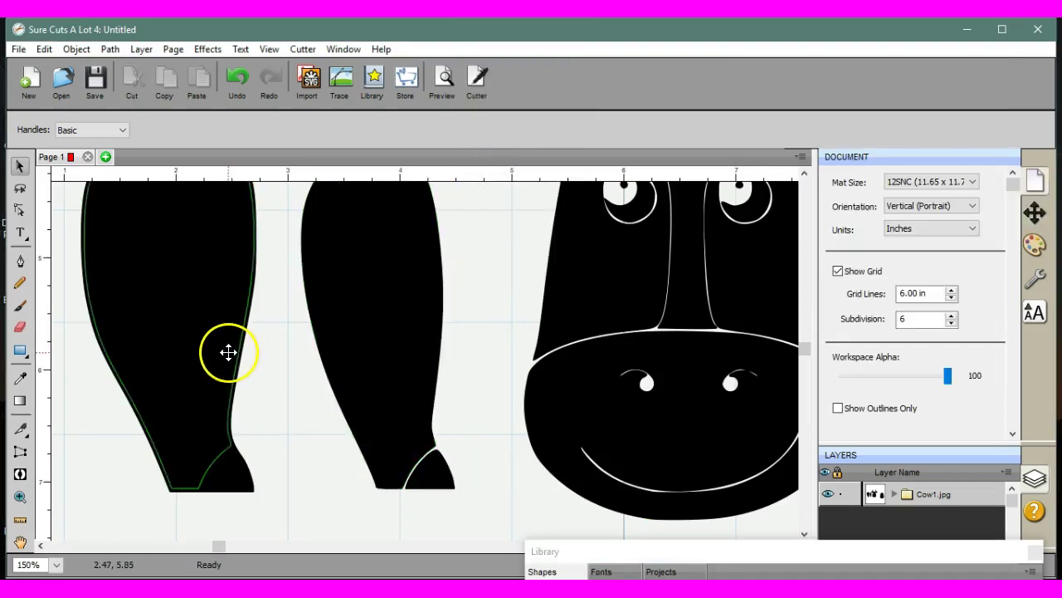
# Delete the outer duplicate shape of the left leg
pyautogui.click(245, 357)
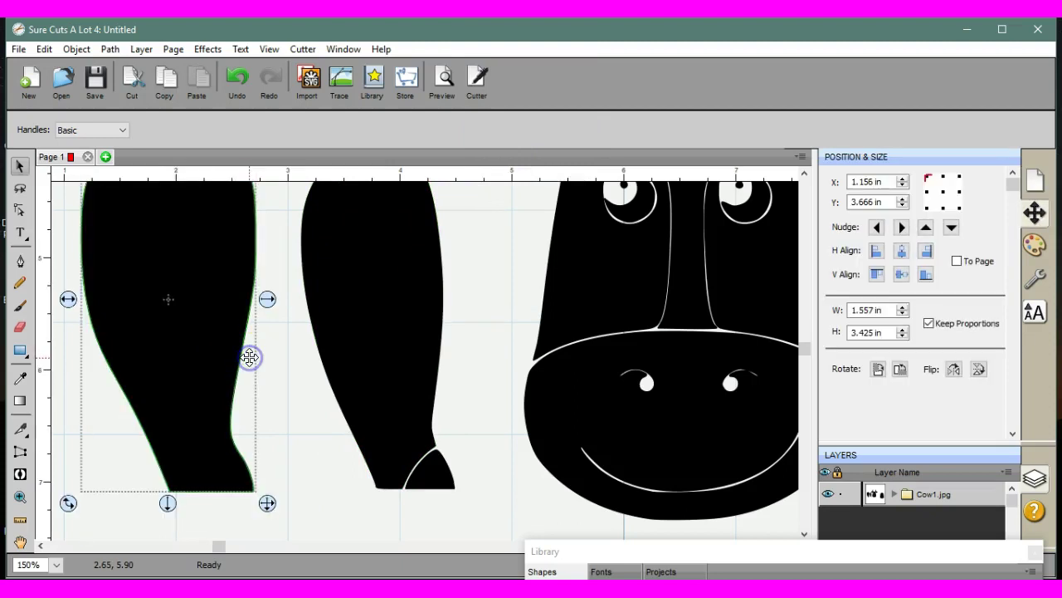
pyautogui.click(268, 356)
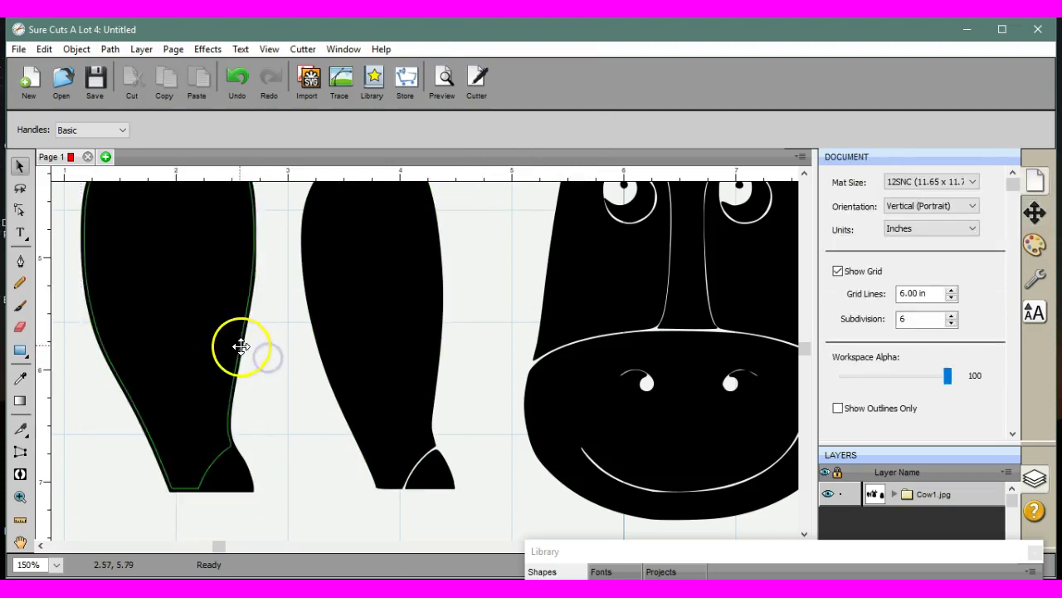
pyautogui.click(268, 357)
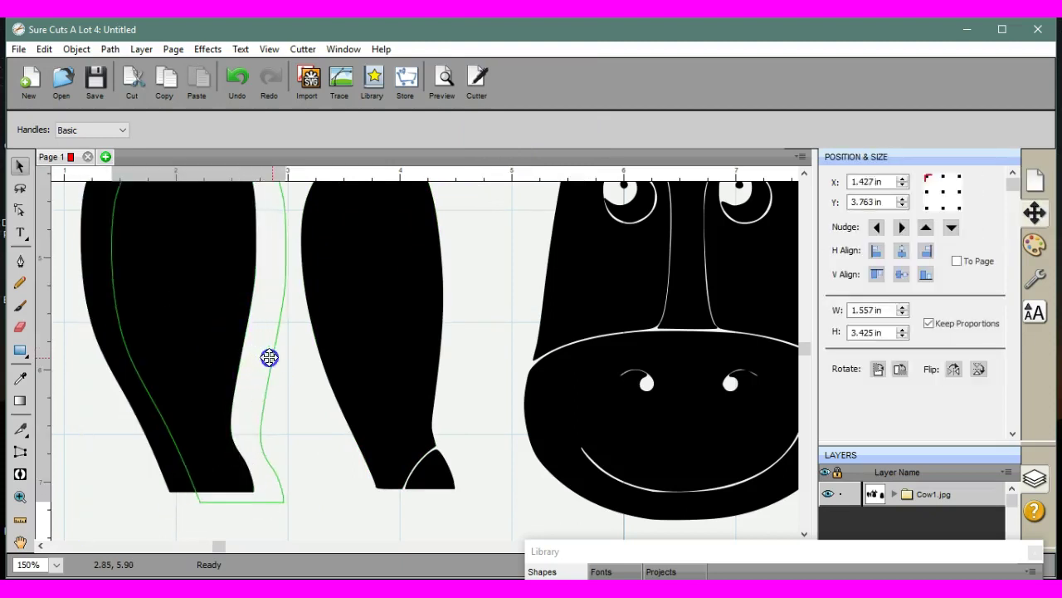
pyautogui.rightClick(274, 362)
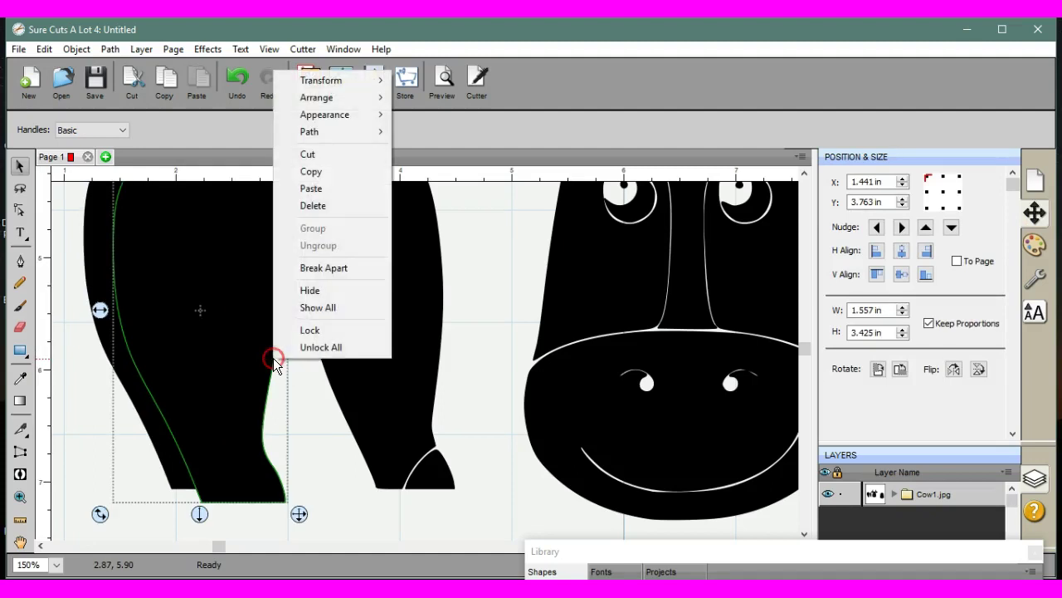
pyautogui.click(351, 207)
pyautogui.moveTo(809, 353); pyautogui.dragTo(808, 292)
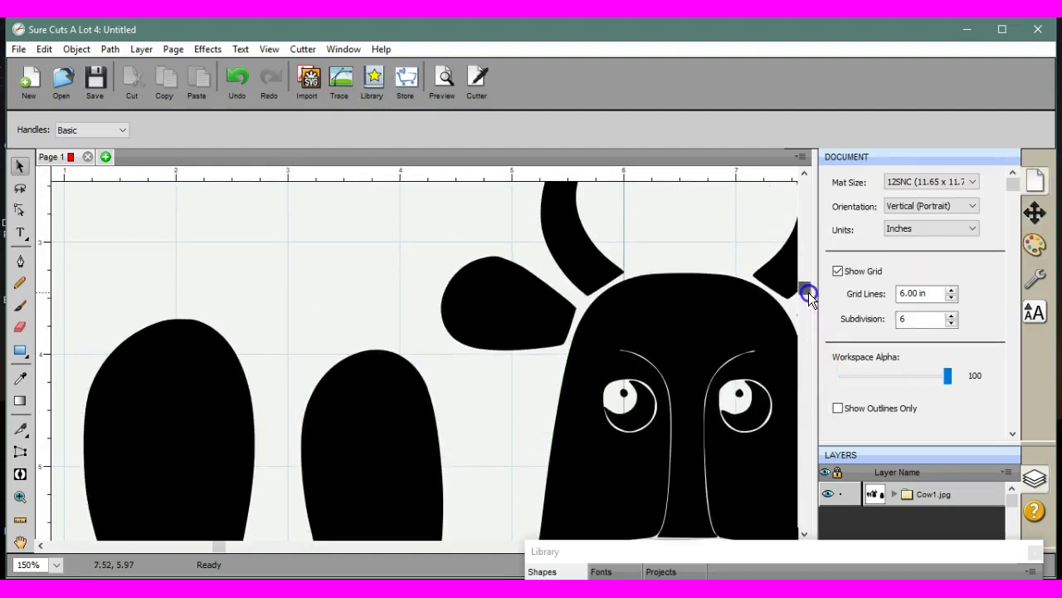
# Undo the accidental ear move, then pull out and delete the duplicate left-ear shape
pyautogui.click(525, 321)
pyautogui.click(237, 83)
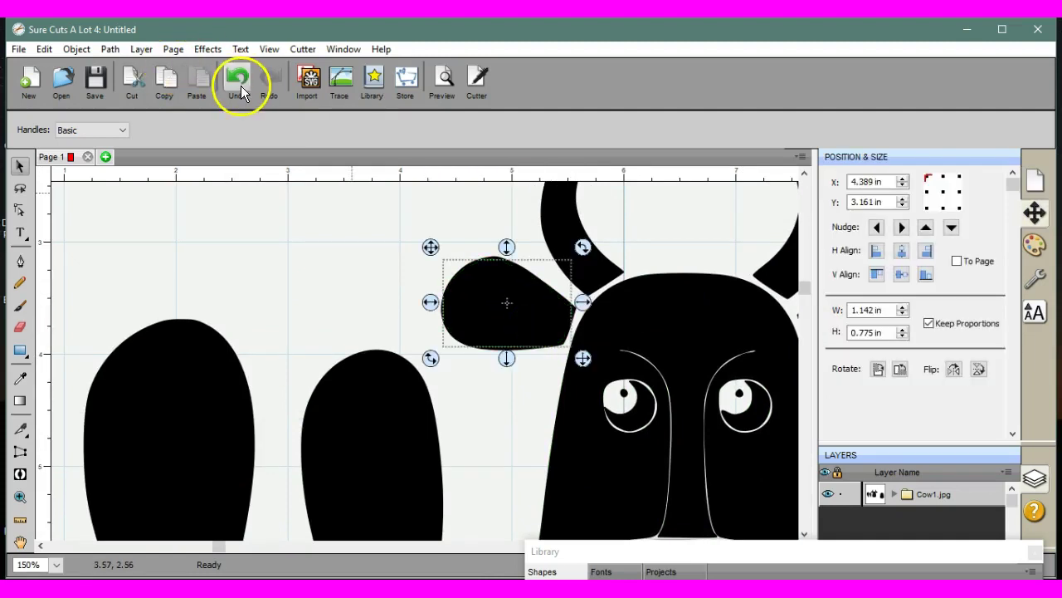
pyautogui.click(480, 400)
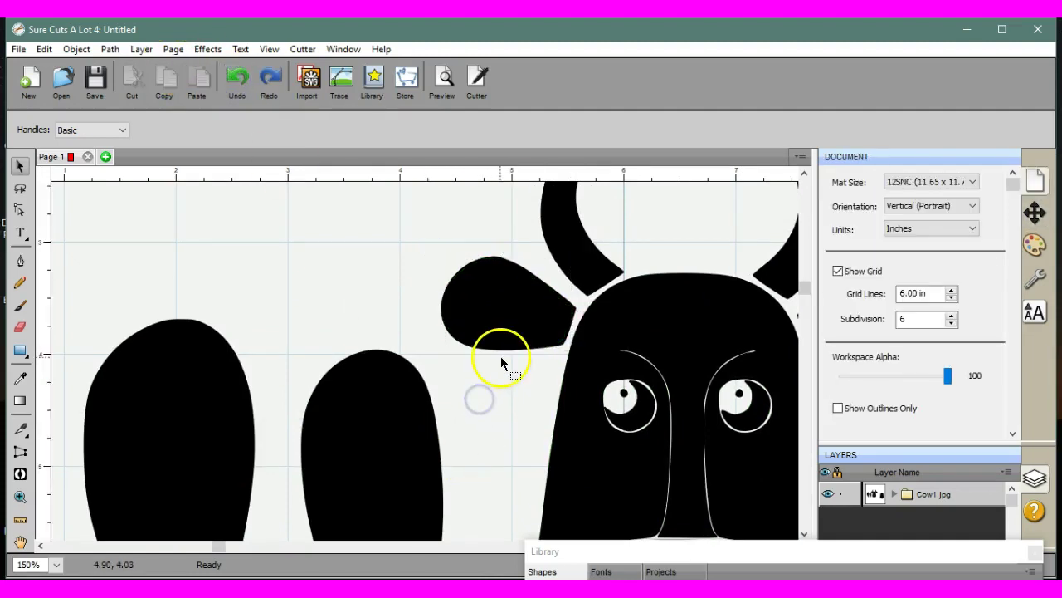
pyautogui.moveTo(502, 347); pyautogui.dragTo(347, 304)
pyautogui.rightClick(346, 303)
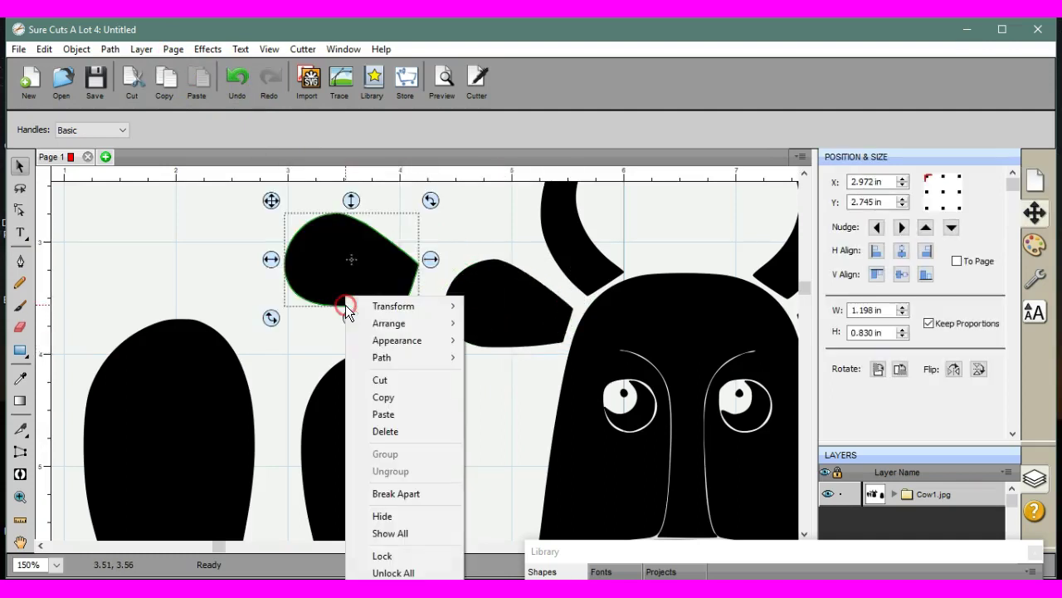
pyautogui.click(407, 431)
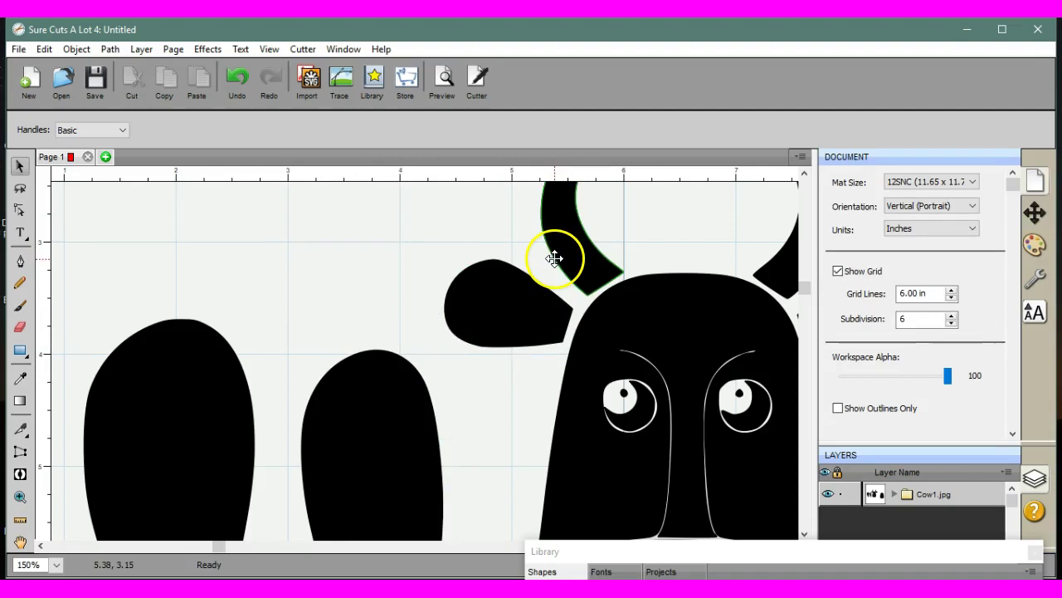
# Pull out and delete the duplicate shape behind the left horn
pyautogui.moveTo(554, 258); pyautogui.dragTo(496, 250)
pyautogui.rightClick(496, 251)
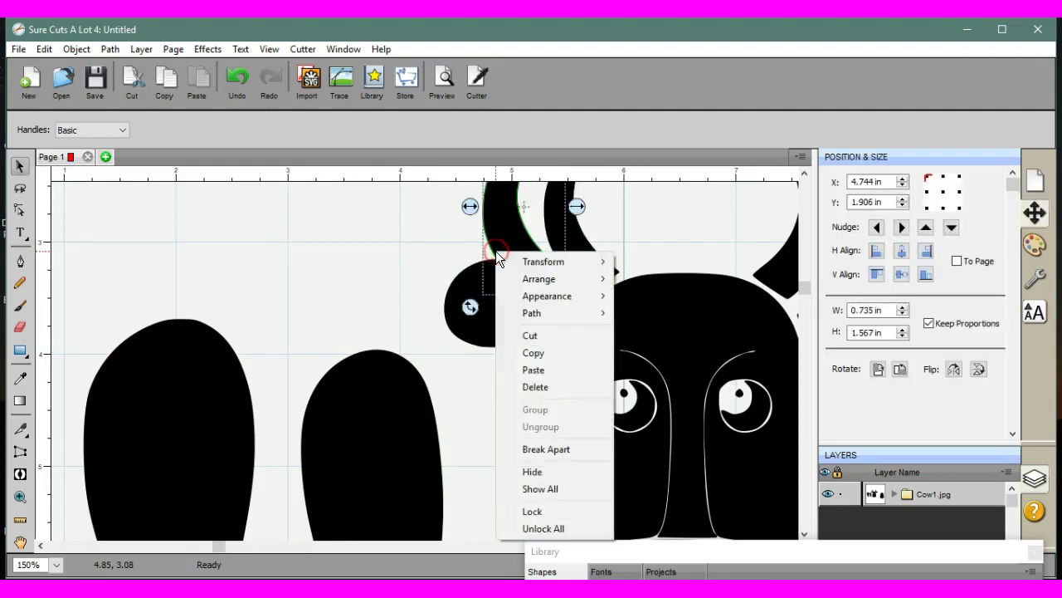
pyautogui.click(535, 388)
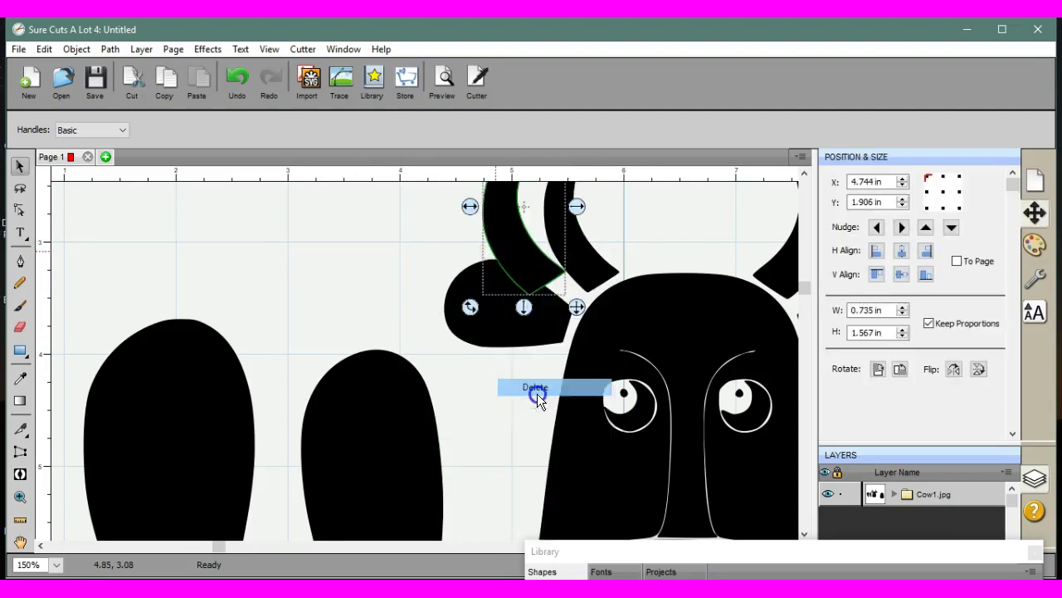
pyautogui.click(508, 545)
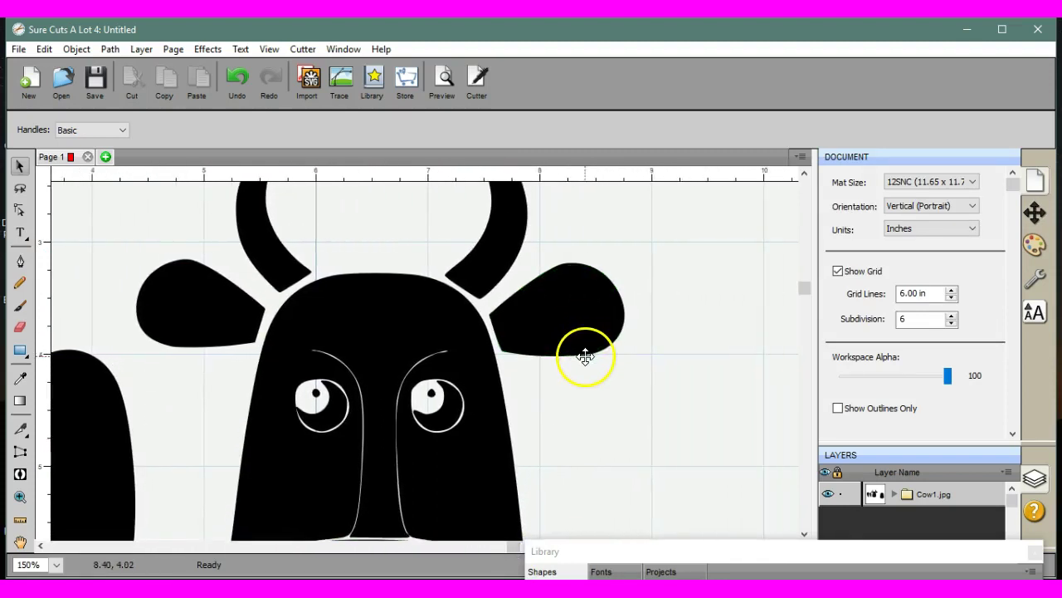
# Pull out and delete the duplicate shape behind the right ear
pyautogui.moveTo(584, 355); pyautogui.dragTo(643, 385)
pyautogui.rightClick(644, 388)
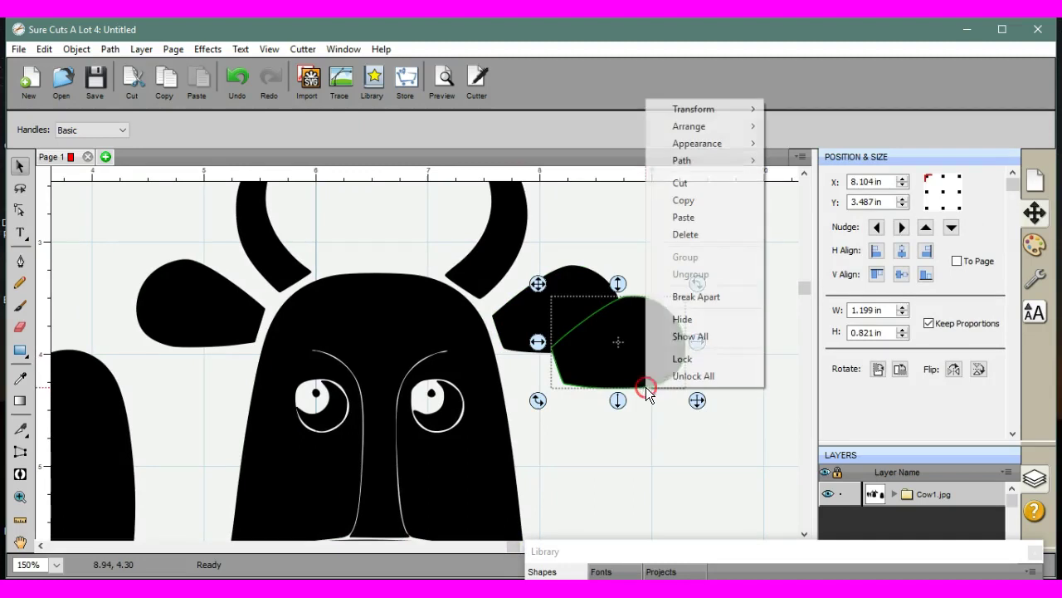
pyautogui.click(714, 234)
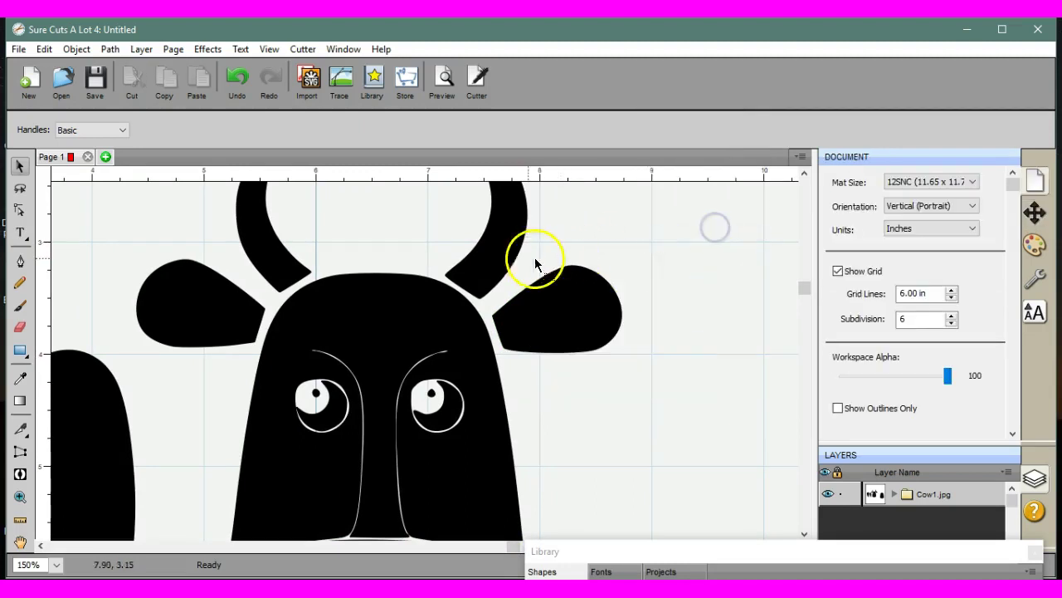
# Pull out and delete the duplicate shape behind the right horn
pyautogui.moveTo(518, 255); pyautogui.dragTo(712, 272)
pyautogui.rightClick(712, 271)
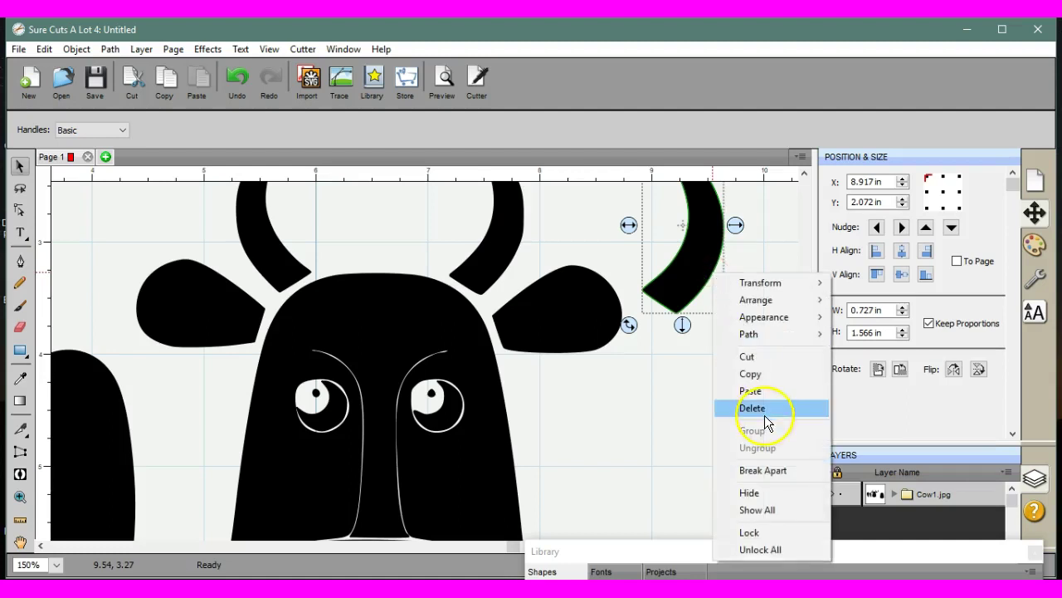
pyautogui.click(764, 408)
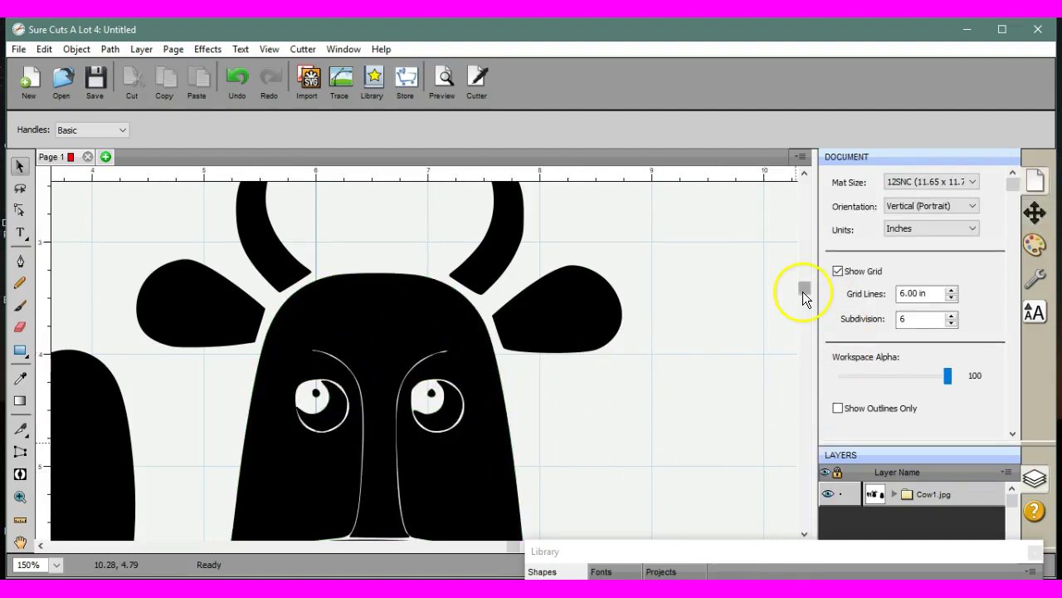
pyautogui.moveTo(803, 287)
pyautogui.mouseDown()
pyautogui.moveTo(805, 337)
pyautogui.moveTo(805, 313)
pyautogui.mouseUp()
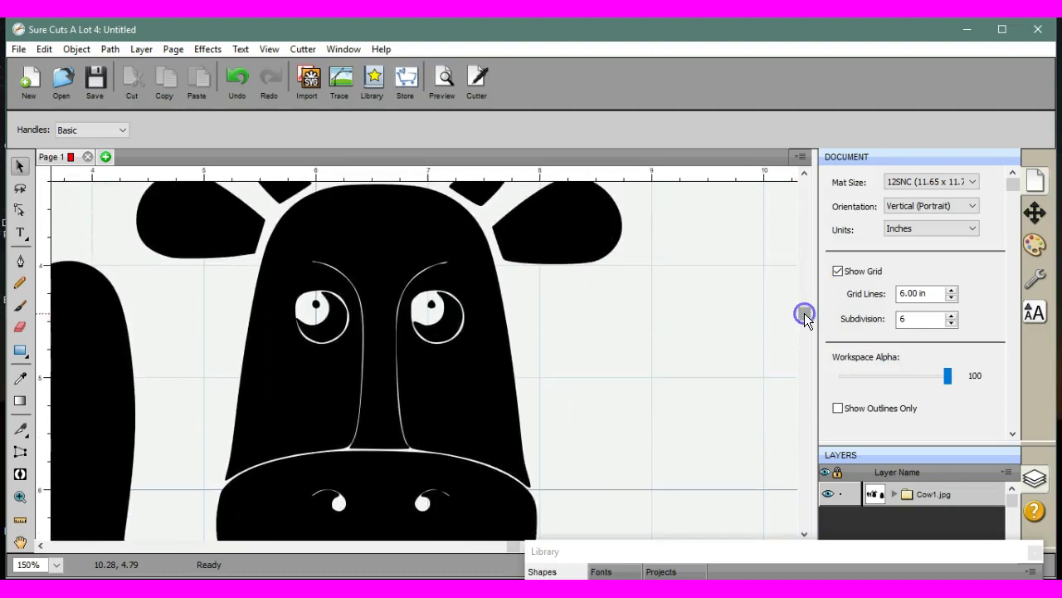
pyautogui.click(444, 80)
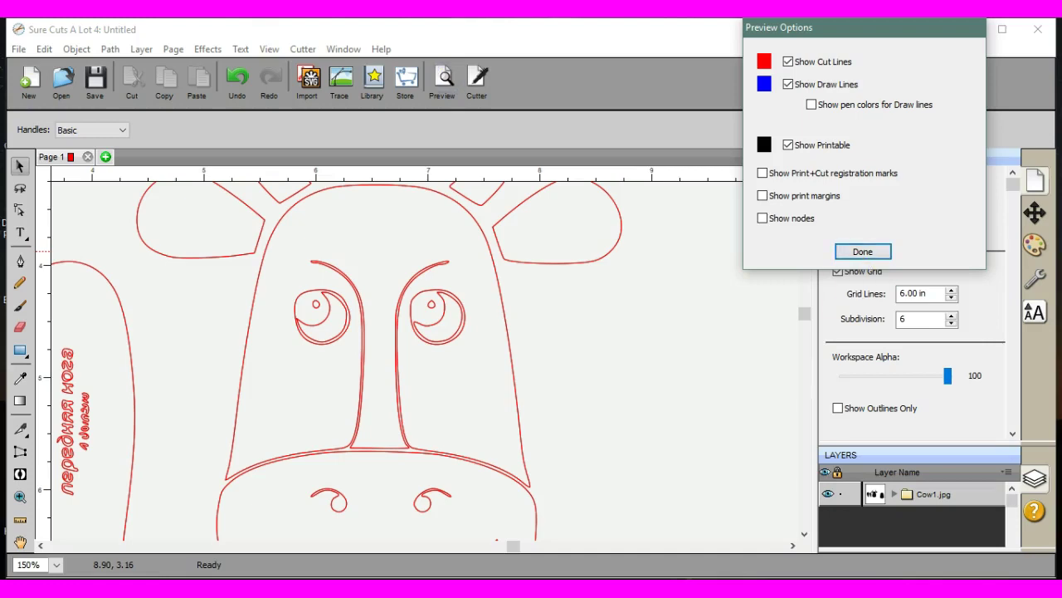
pyautogui.click(863, 252)
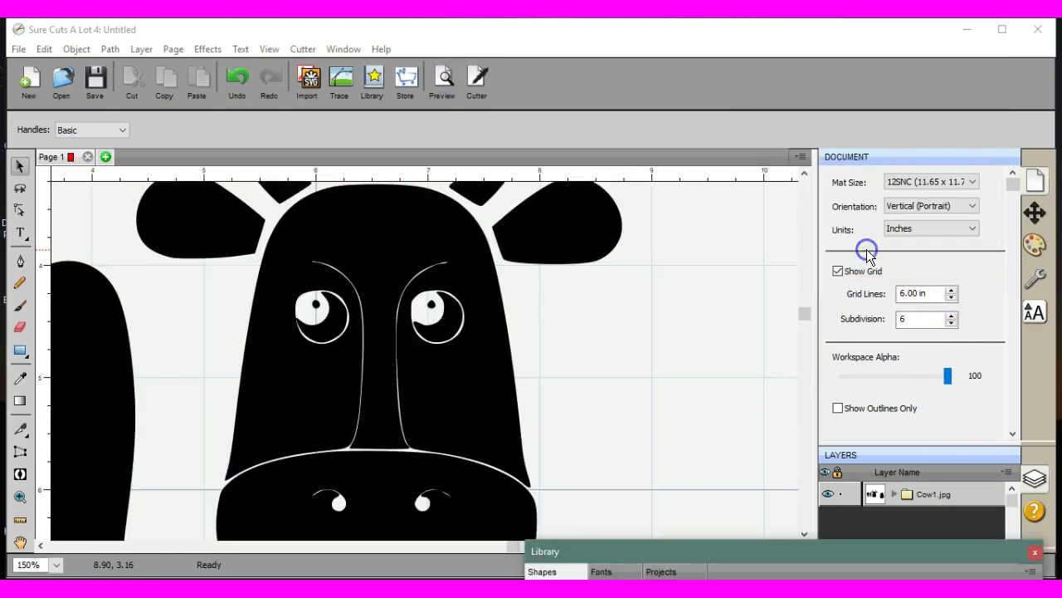
pyautogui.click(56, 566)
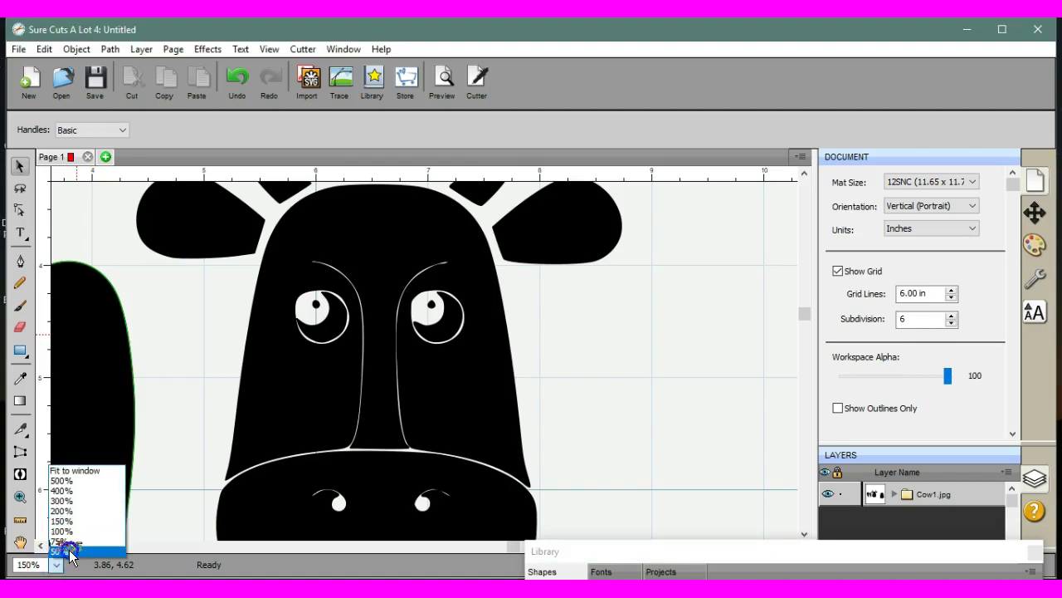
# Zoom to 50%, preview the whole cow's cut lines, and pick the 0.60 in Brush tool
pyautogui.click(67, 552)
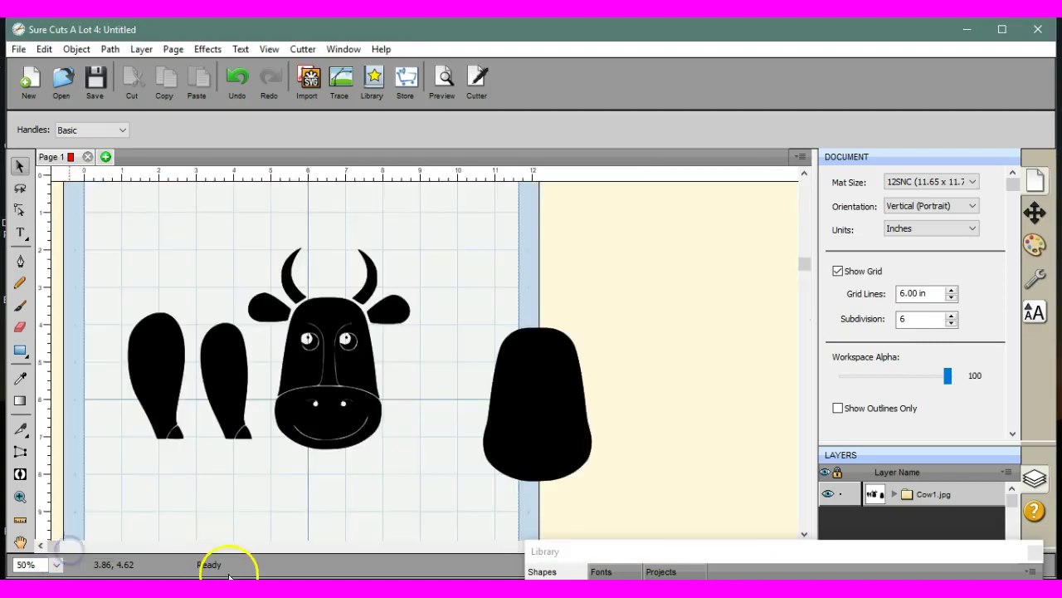
pyautogui.click(445, 77)
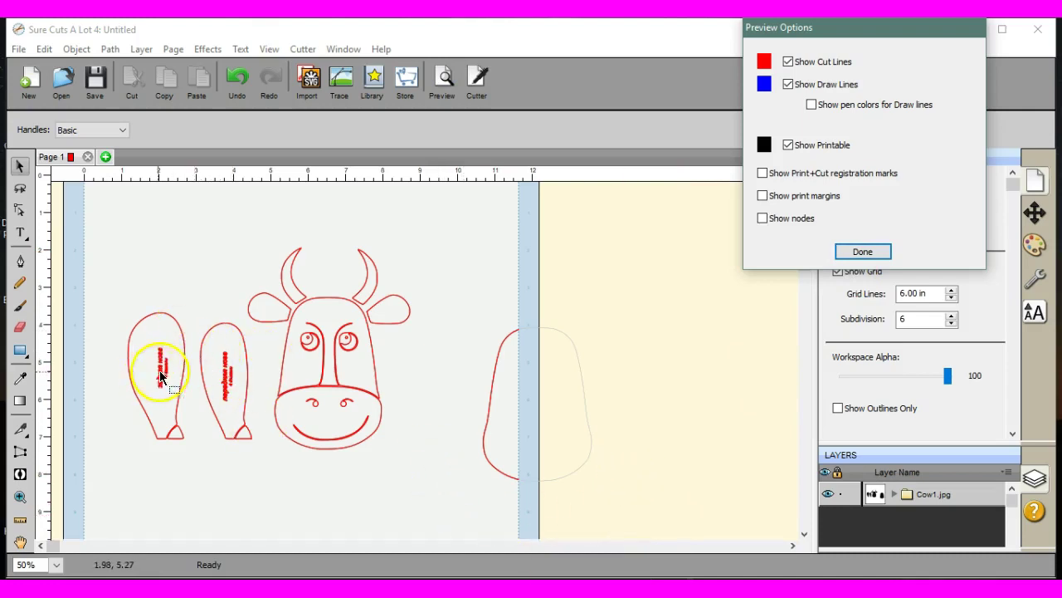
pyautogui.click(863, 251)
pyautogui.click(21, 307)
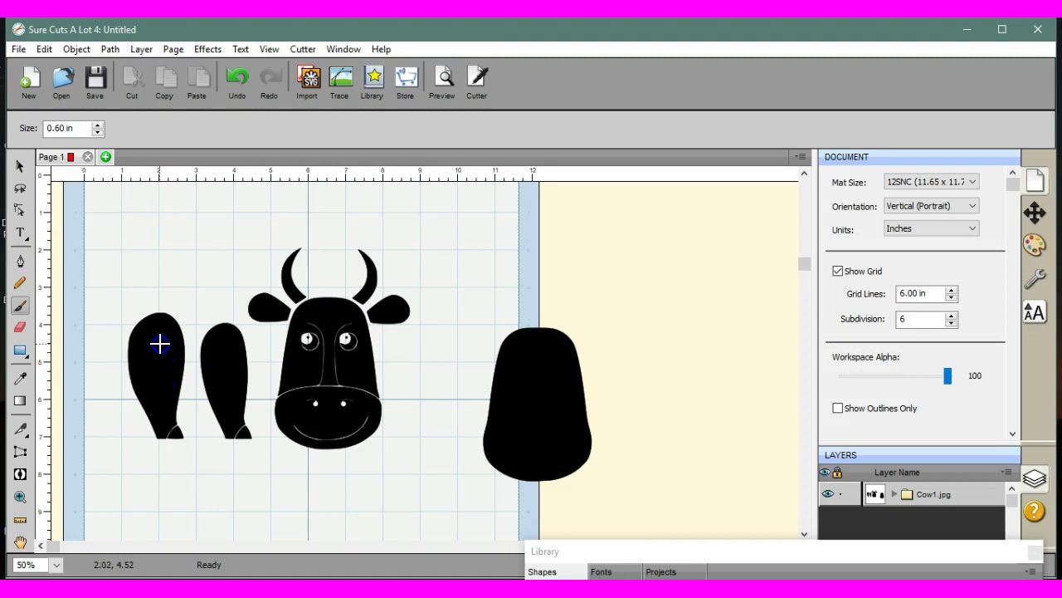
# Brush over the text on both cow legs
pyautogui.moveTo(164, 380); pyautogui.dragTo(157, 343)
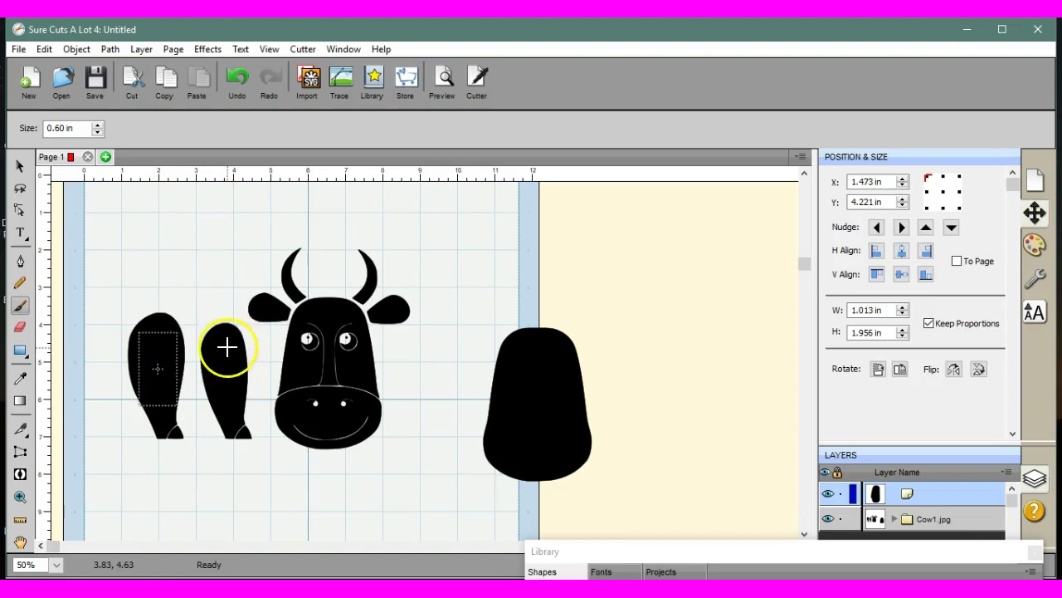
pyautogui.moveTo(226, 351); pyautogui.dragTo(229, 357)
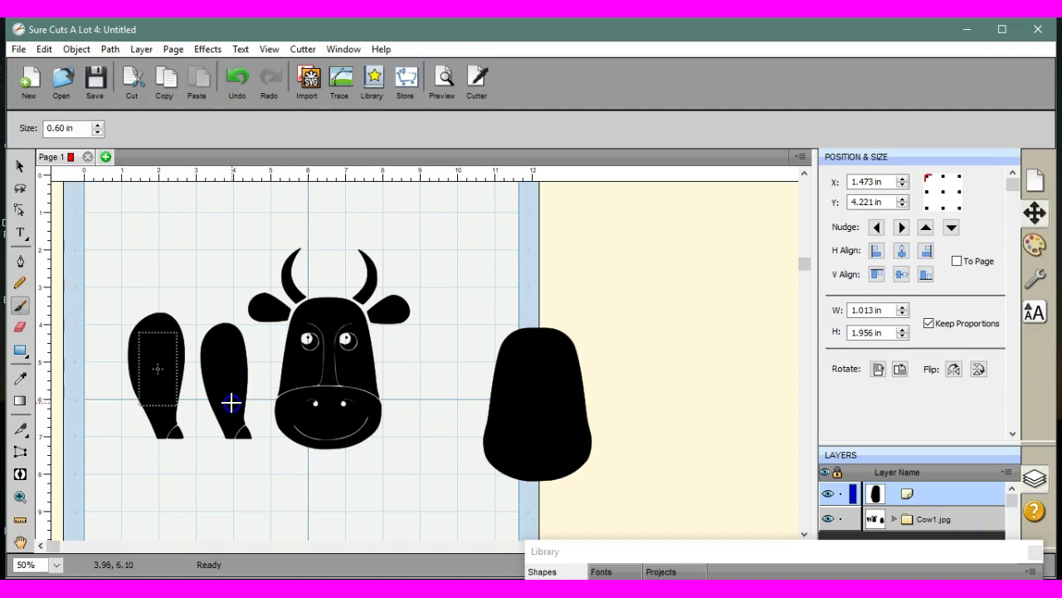
pyautogui.click(220, 367)
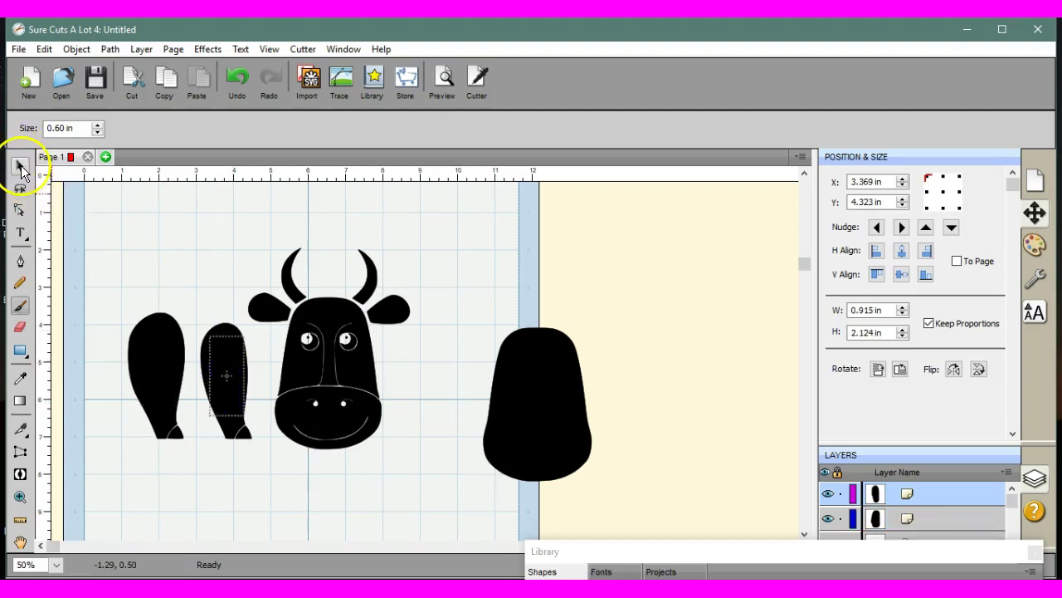
# Select both legs with their strokes and weld them into one 3.306 × 3.368 in Union shape
pyautogui.click(20, 166)
pyautogui.moveTo(107, 295); pyautogui.dragTo(265, 467)
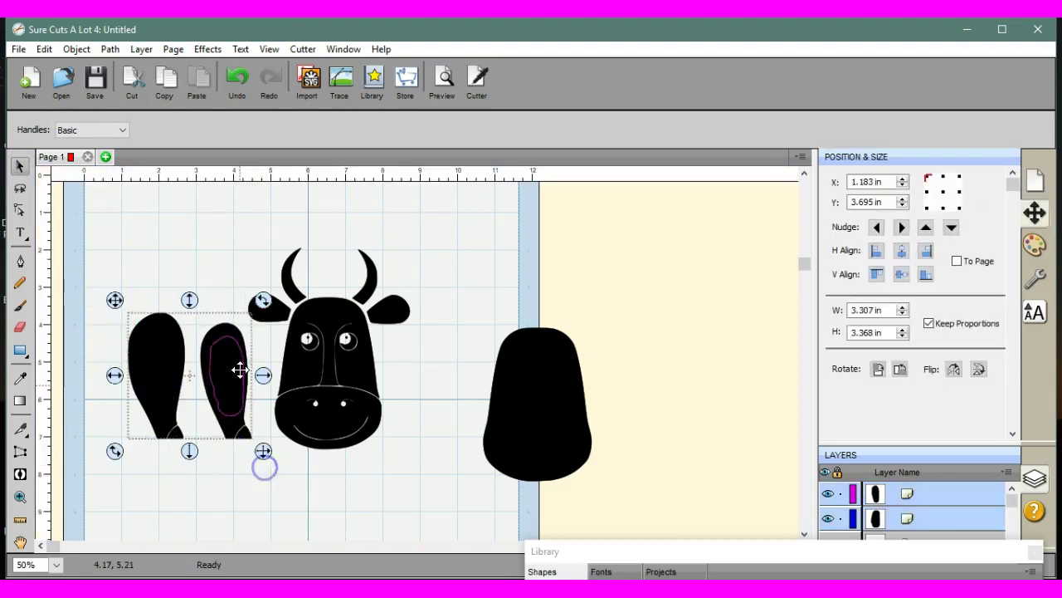
pyautogui.click(110, 50)
pyautogui.click(107, 64)
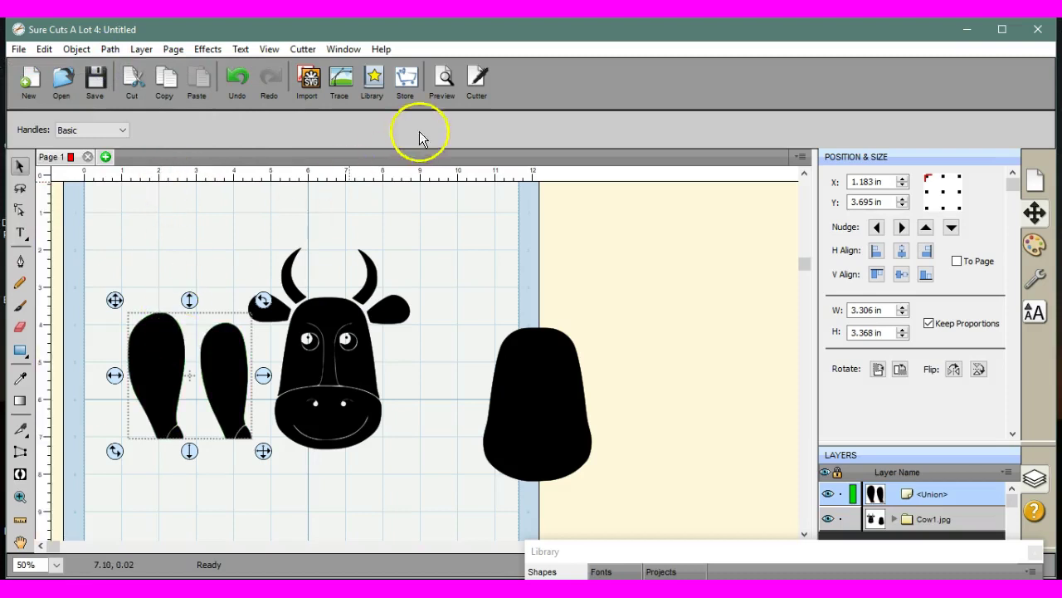
# Check the merged legs' cut lines, then delete the spare outer face shape beside the mat
pyautogui.click(446, 79)
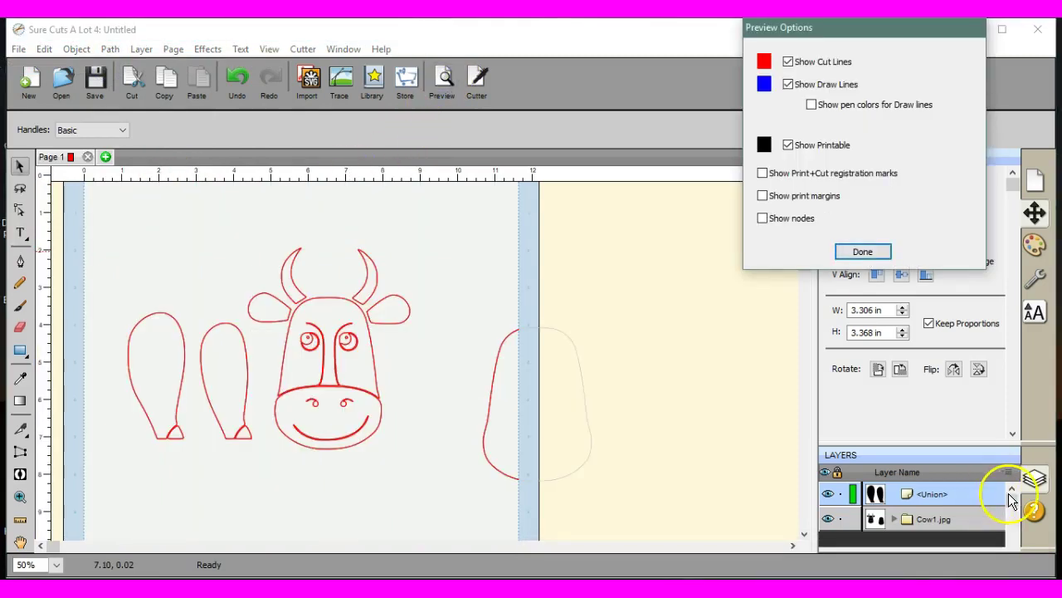
pyautogui.click(863, 251)
pyautogui.click(570, 408)
pyautogui.rightClick(559, 403)
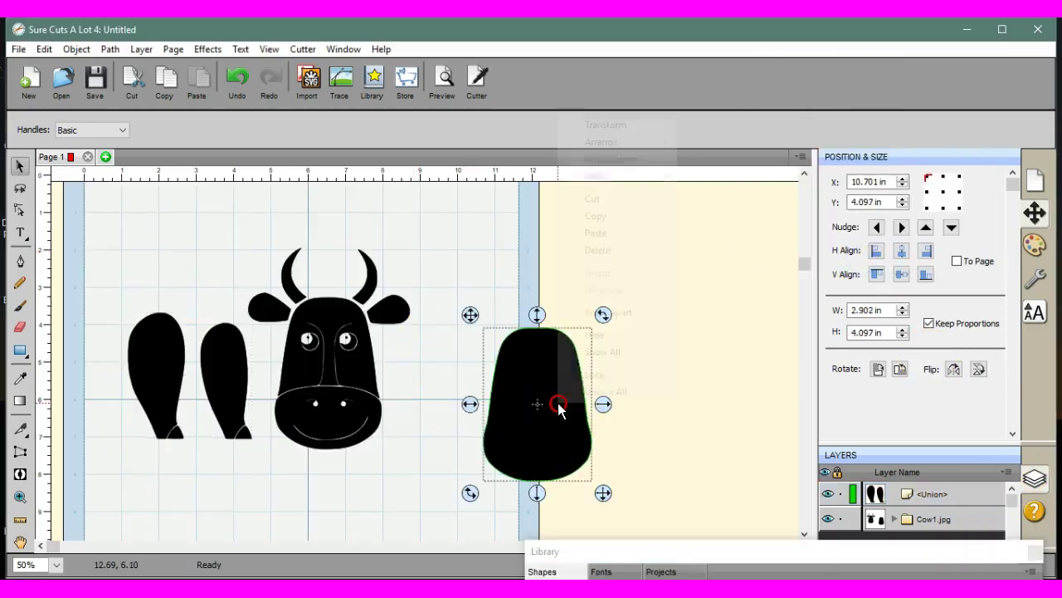
pyautogui.click(601, 250)
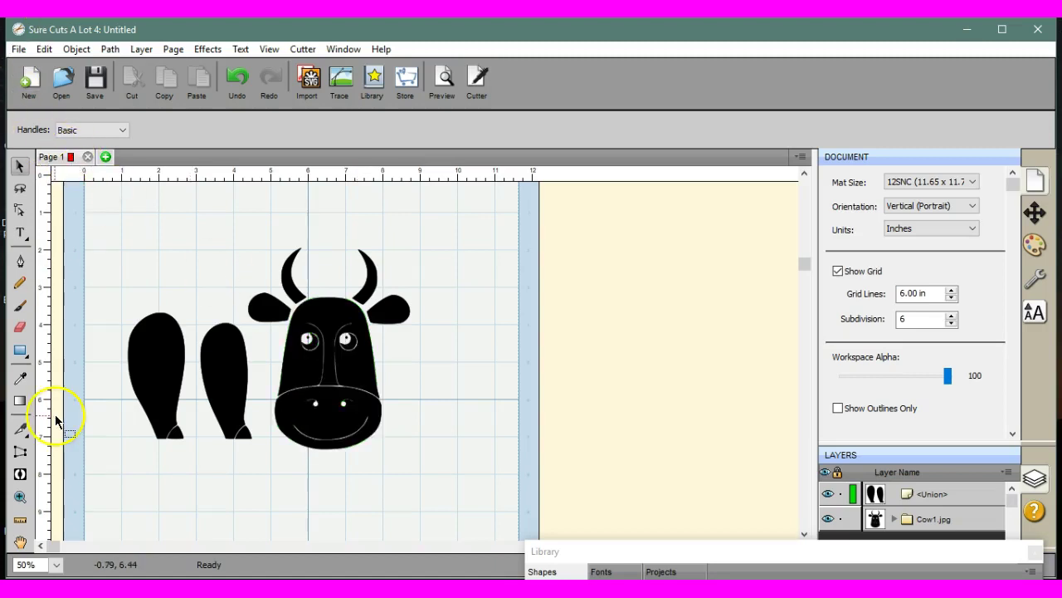
pyautogui.click(35, 542)
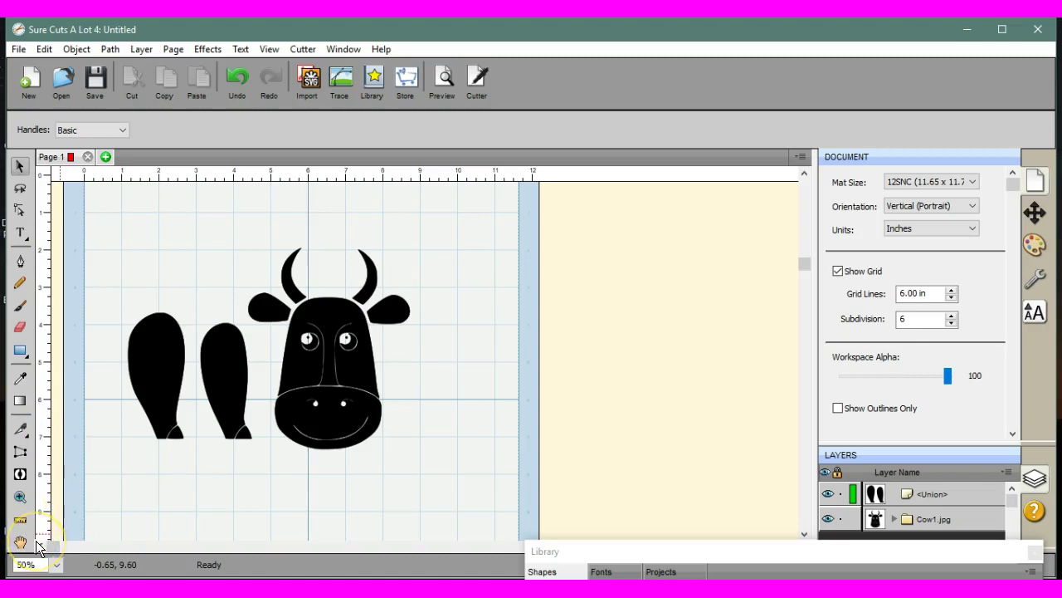